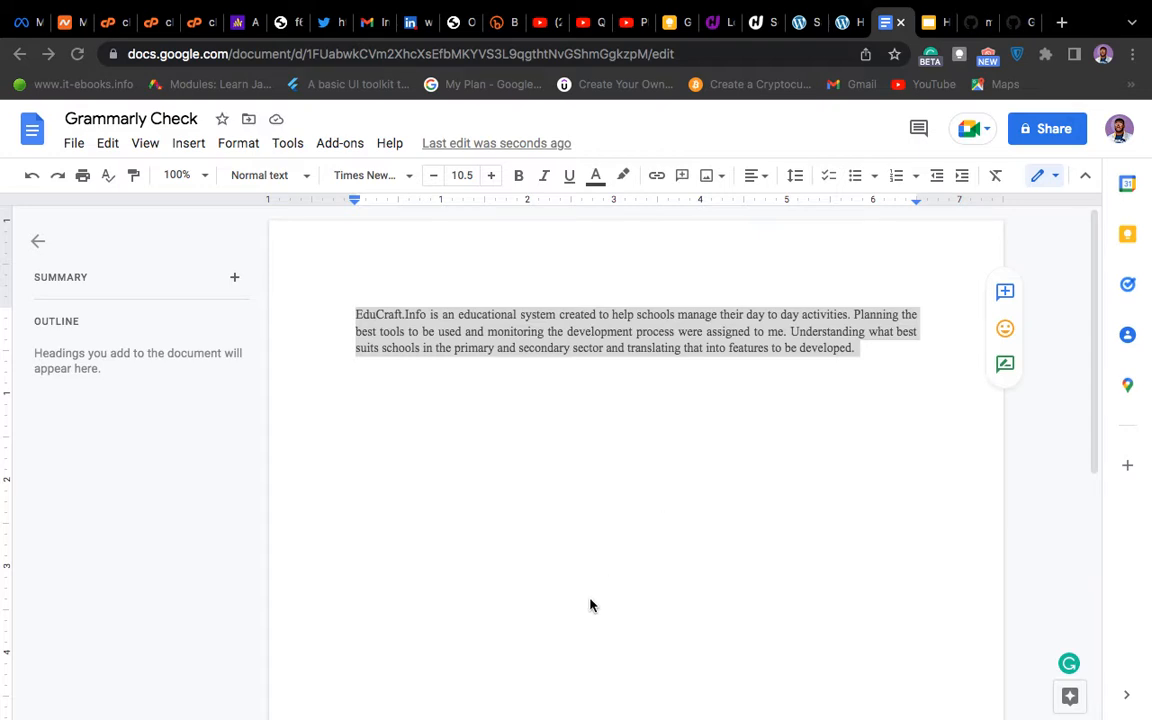
# Step: Switch to the hosting tab, open the WordPress Hosting – Kreators service and log in to its control panel
pyautogui.click(718, 28)
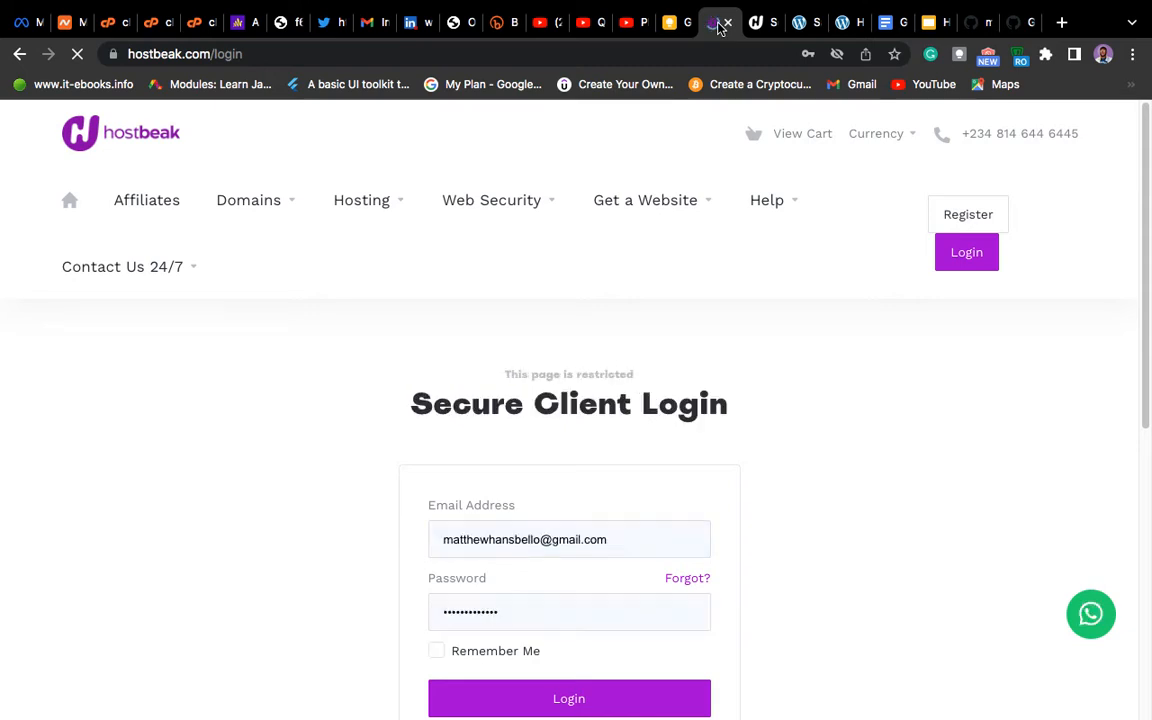
pyautogui.scroll(-2, 838, 364)
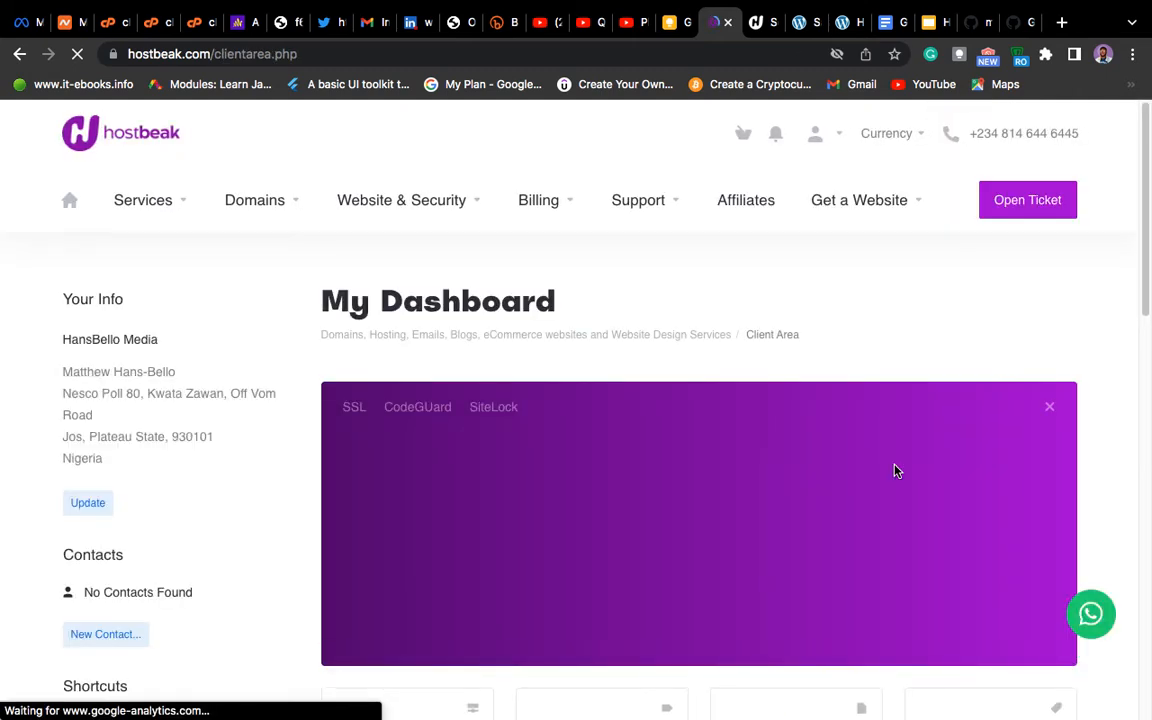
pyautogui.scroll(-5, 895, 471)
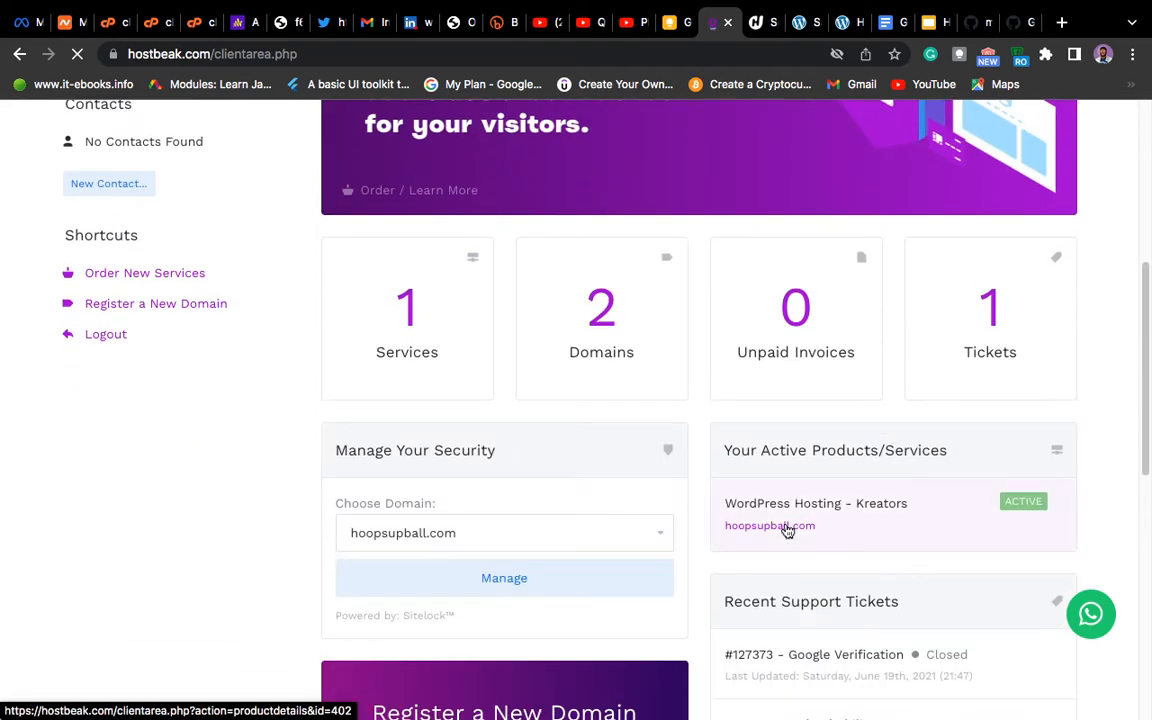
pyautogui.click(787, 528)
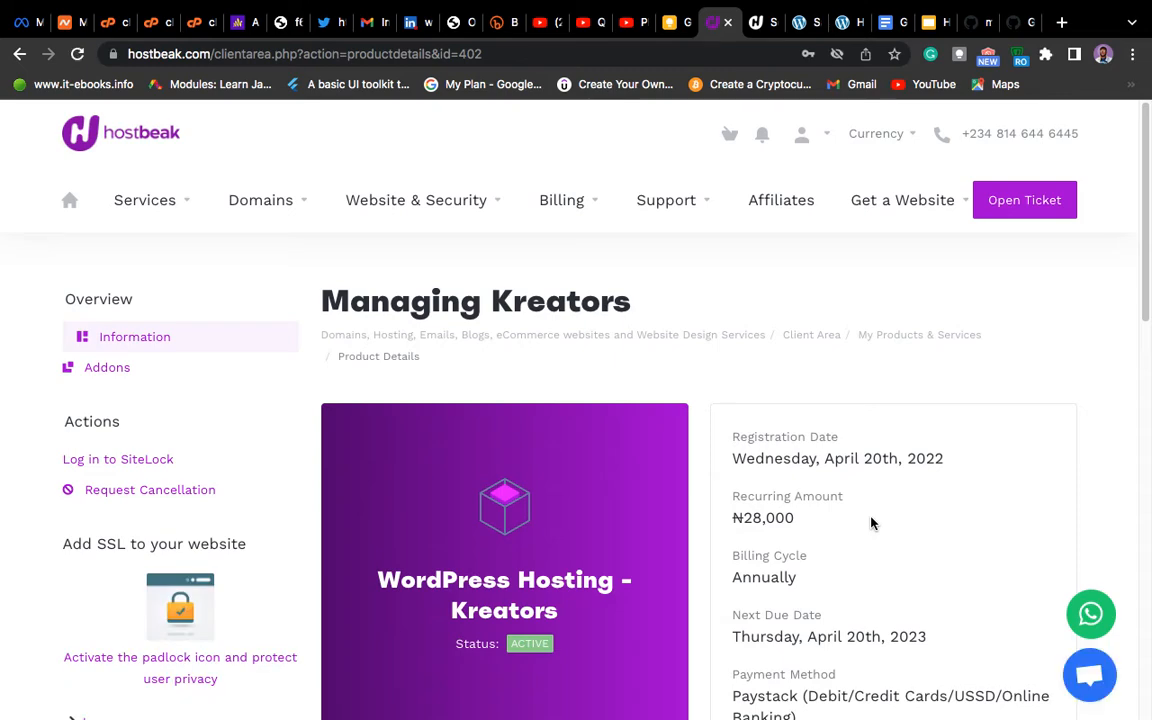
pyautogui.scroll(-3, 870, 522)
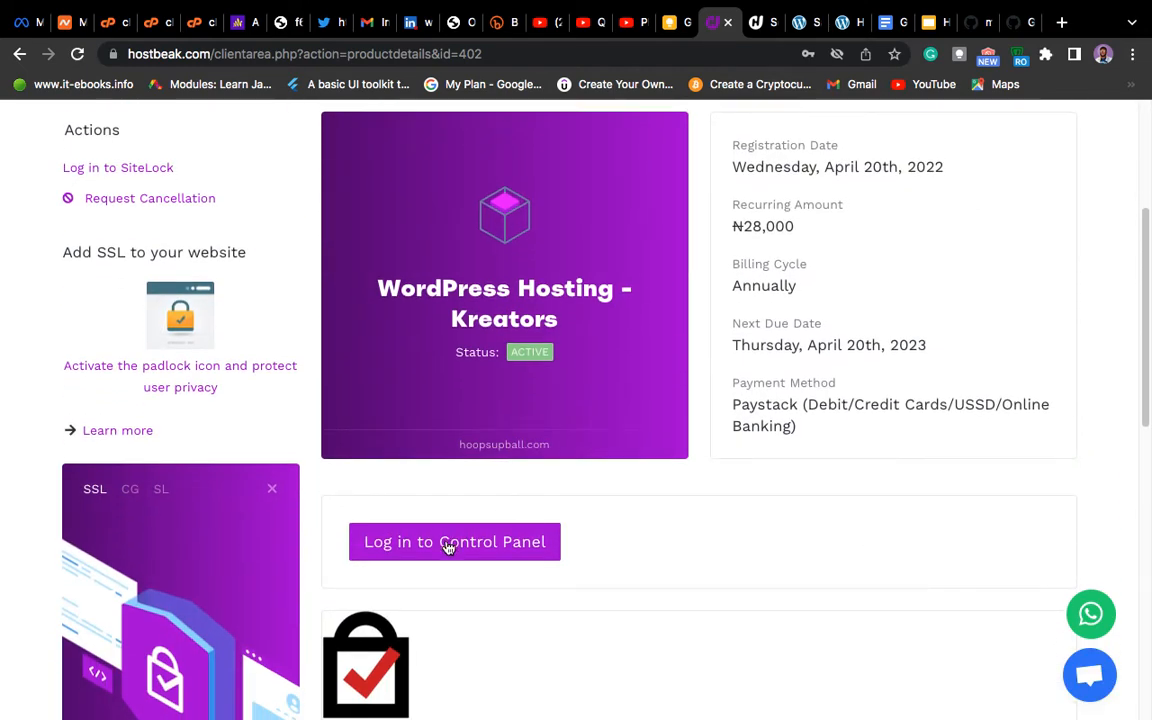
pyautogui.click(447, 546)
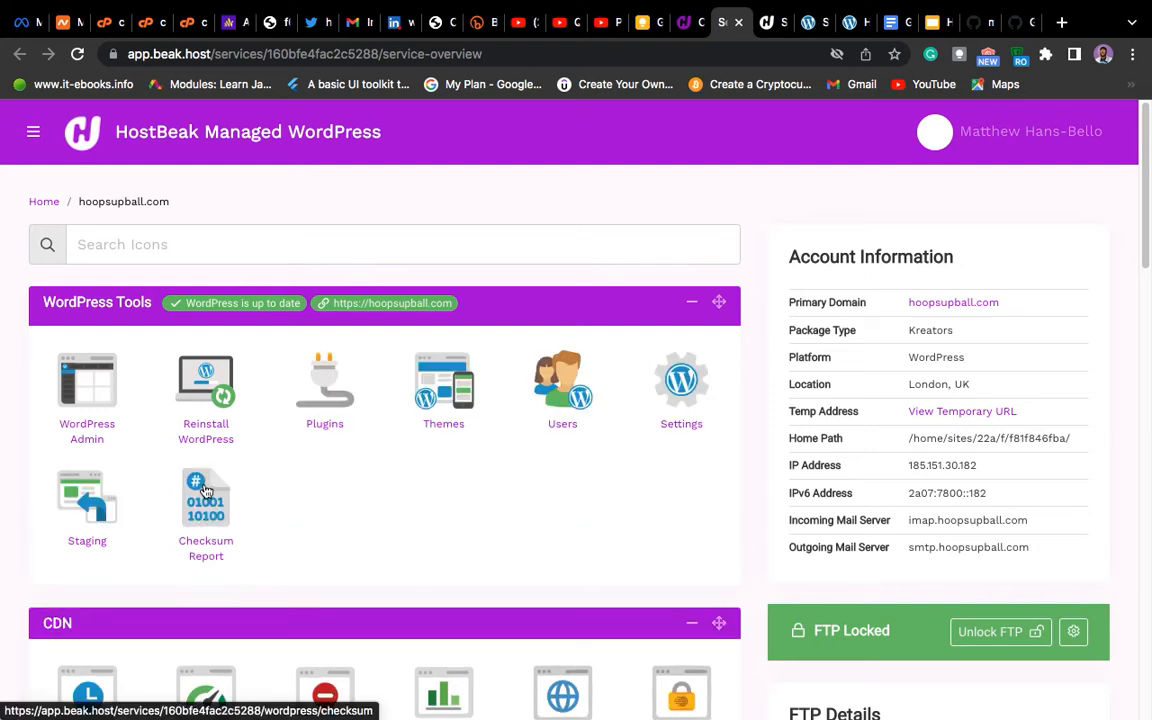
pyautogui.click(141, 246)
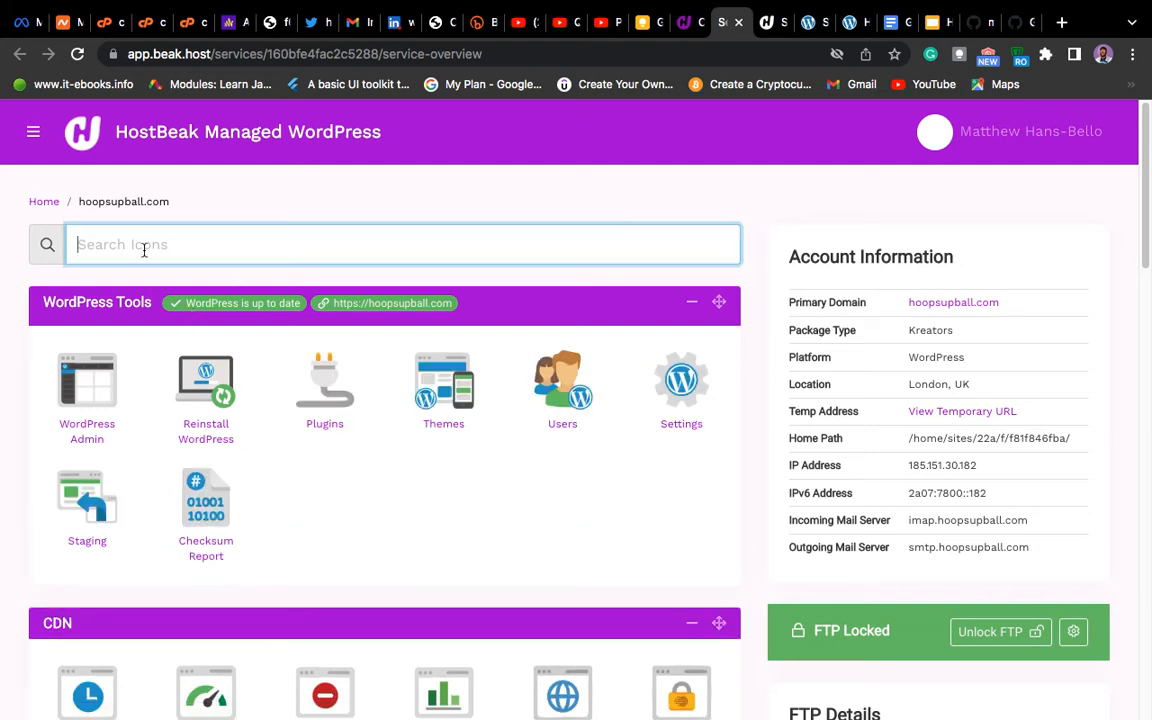
pyautogui.write('em')
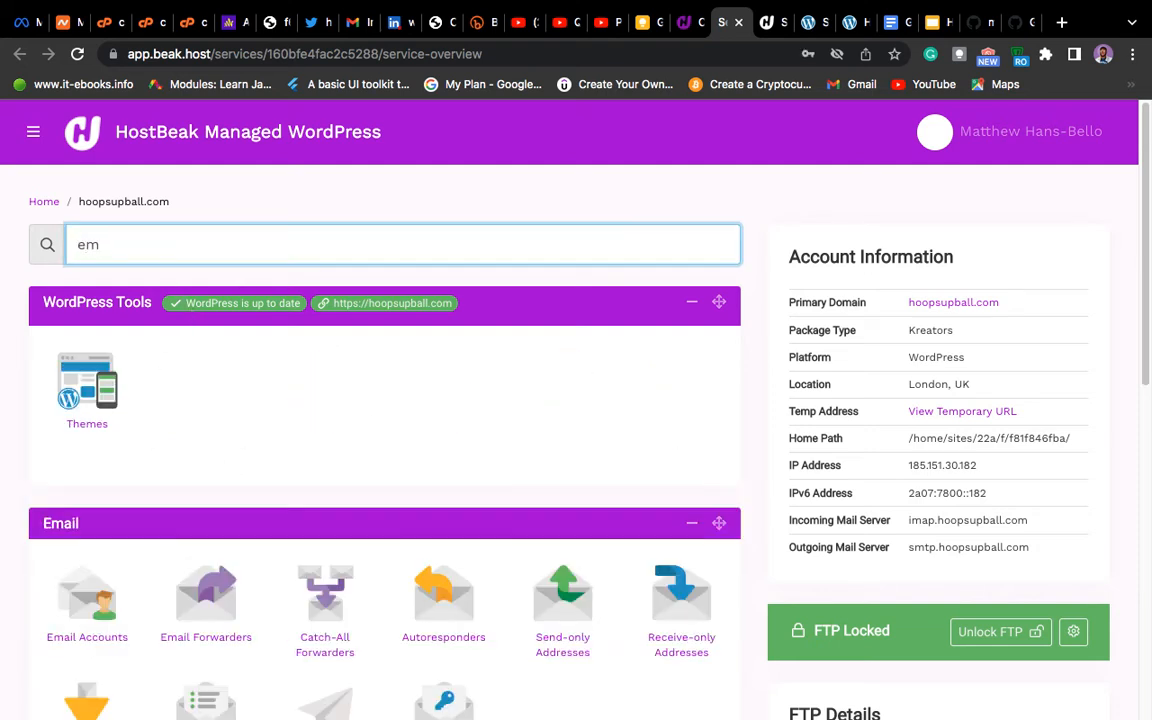
pyautogui.write('a')
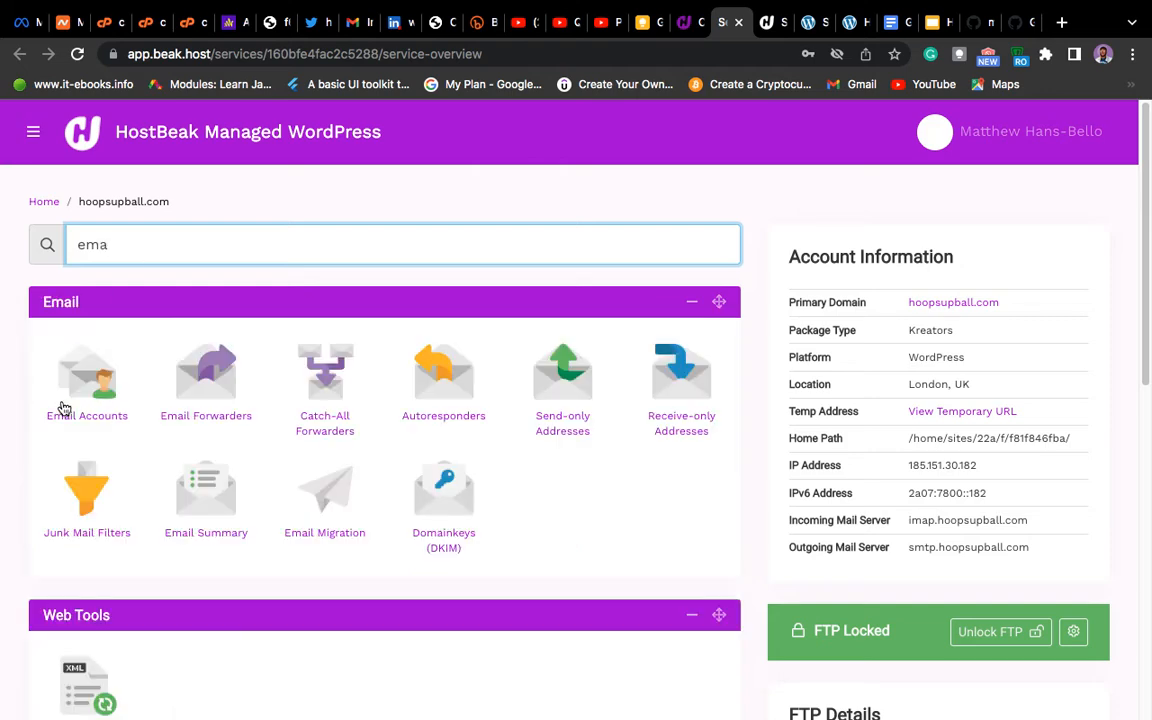
pyautogui.press('BackSpace')
pyautogui.press('BackSpace')
pyautogui.press('BackSpace')
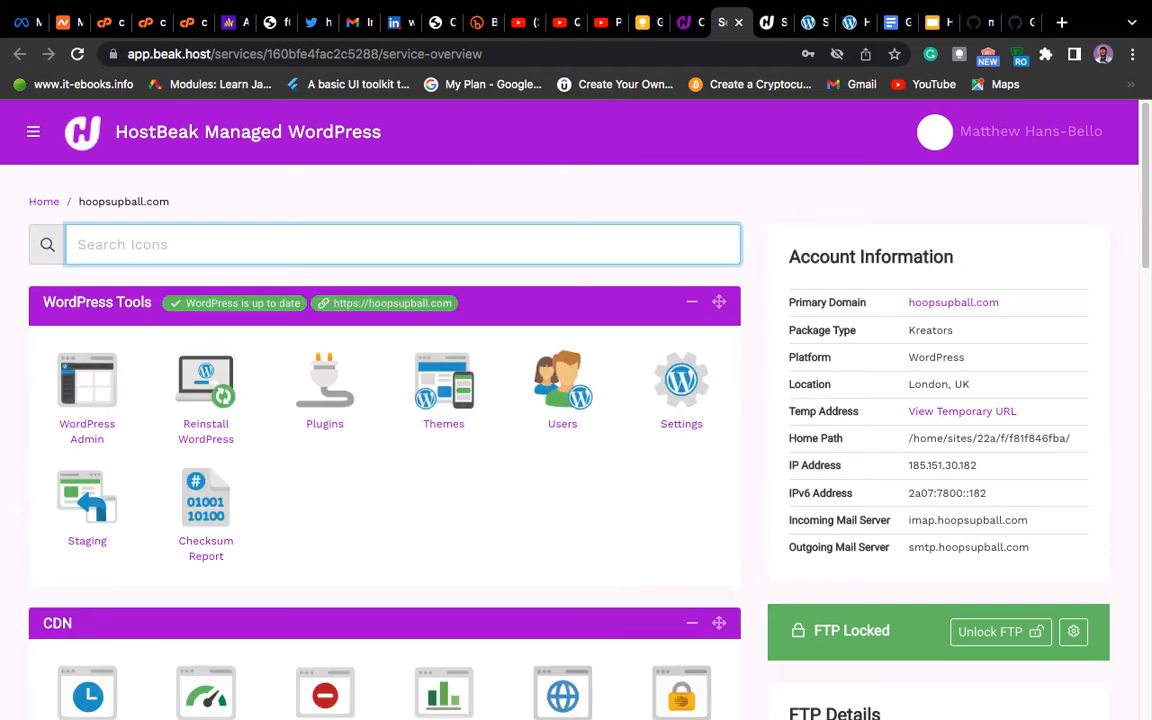
# Step: Open the Email Accounts tool from the Email section
pyautogui.scroll(-1, 305, 415)
pyautogui.scroll(-10, 305, 415)
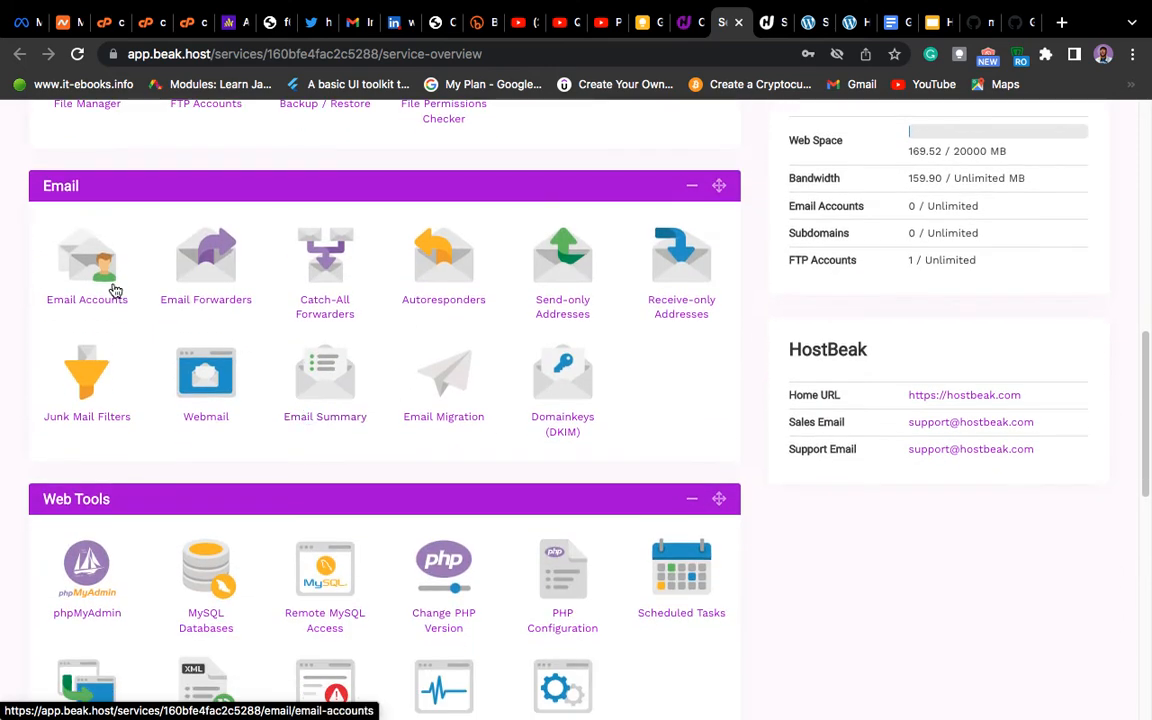
pyautogui.click(91, 268)
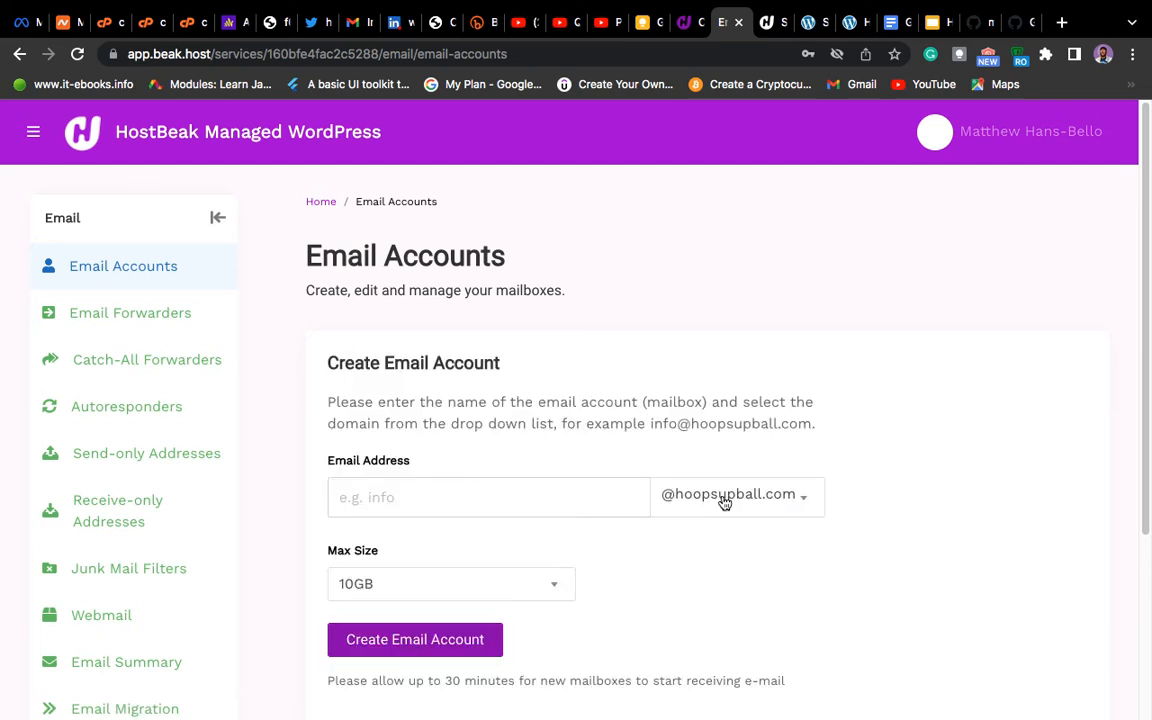
pyautogui.scroll(-2, 815, 477)
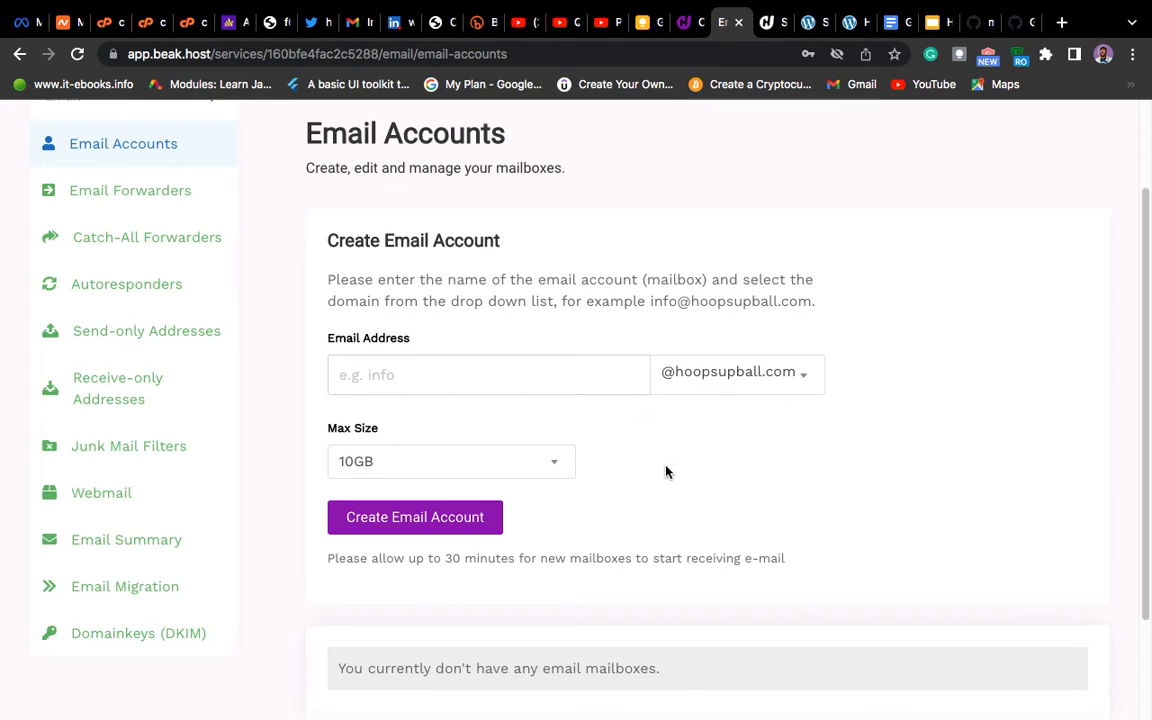
pyautogui.scroll(-3, 684, 491)
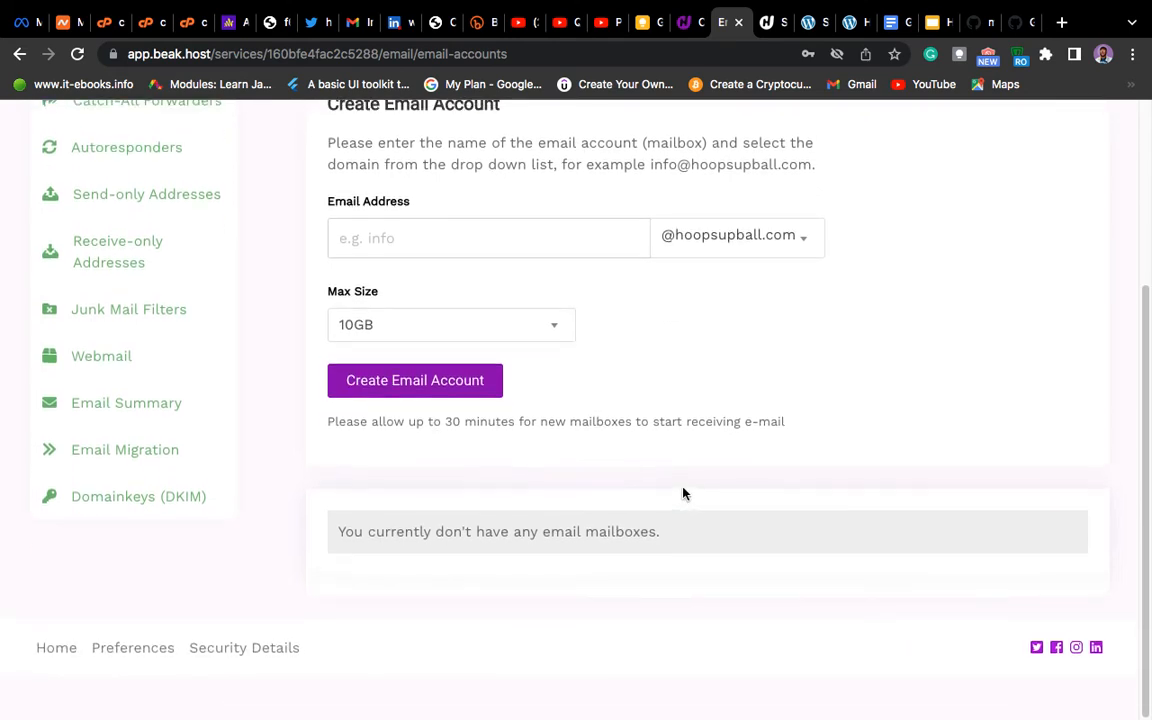
pyautogui.scroll(5, 684, 493)
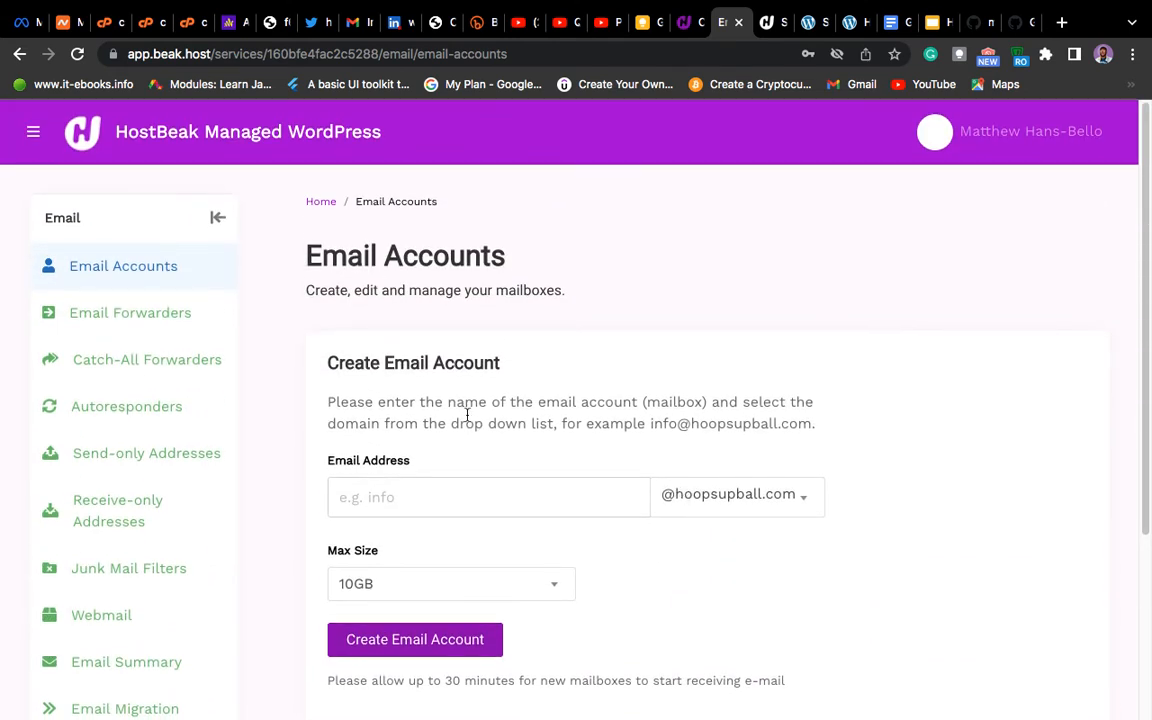
pyautogui.scroll(-1, 443, 508)
pyautogui.scroll(-1, 443, 508)
pyautogui.scroll(2, 442, 509)
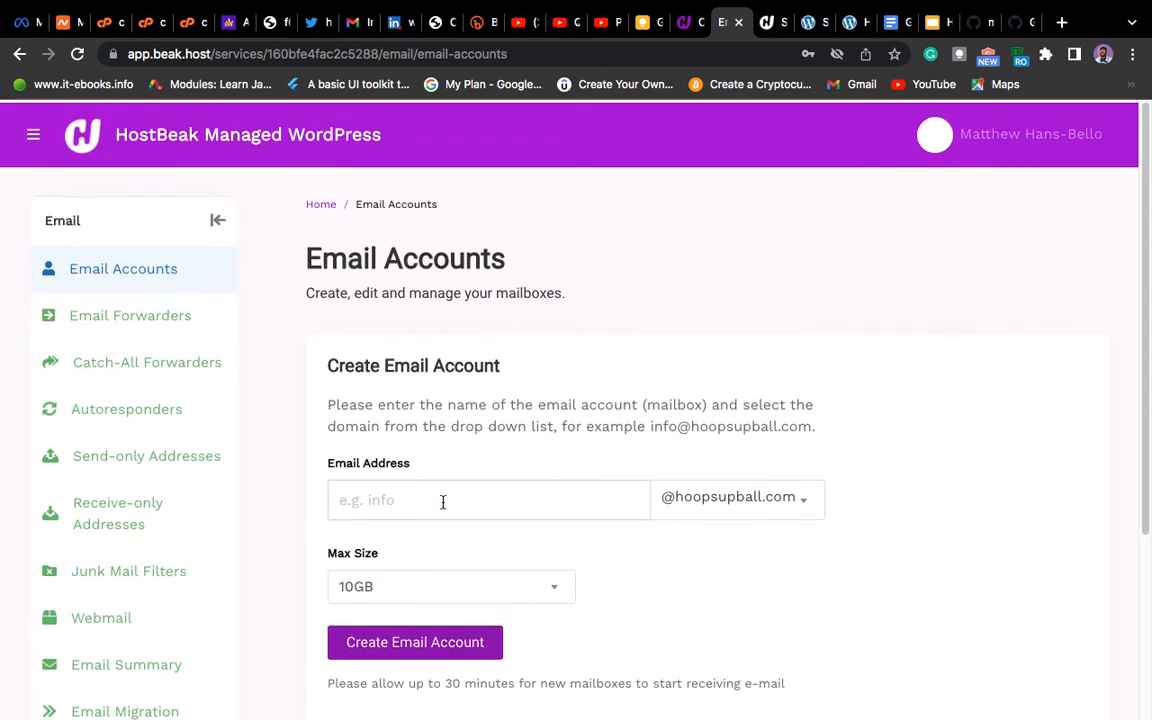
pyautogui.click(427, 496)
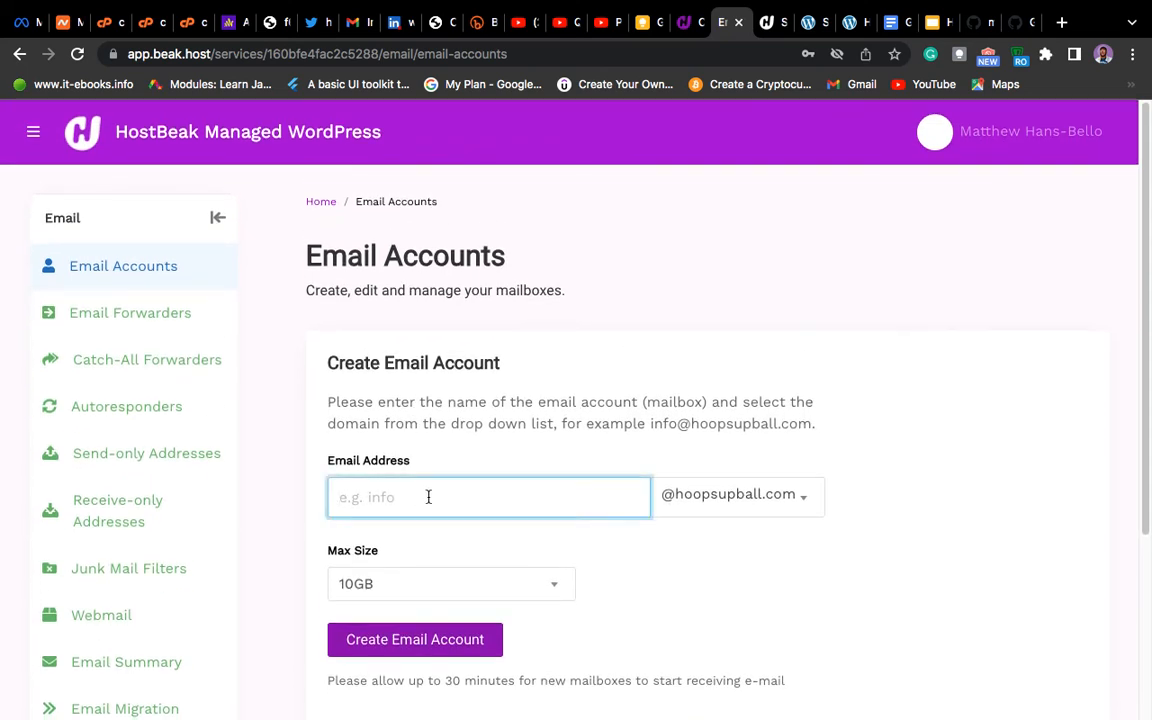
pyautogui.write('het')
pyautogui.press('BackSpace')
pyautogui.write('y')
pyautogui.scroll(-2, 575, 620)
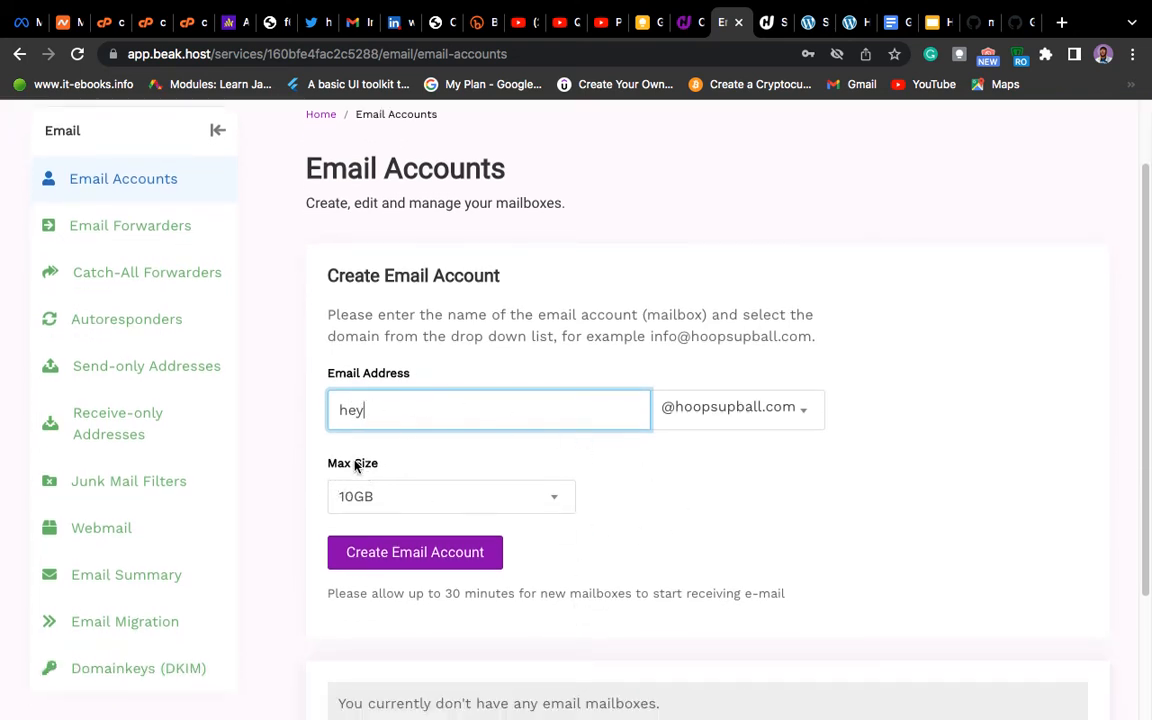
# Step: Set the mailbox max size to 200MB and create the email account
pyautogui.click(550, 505)
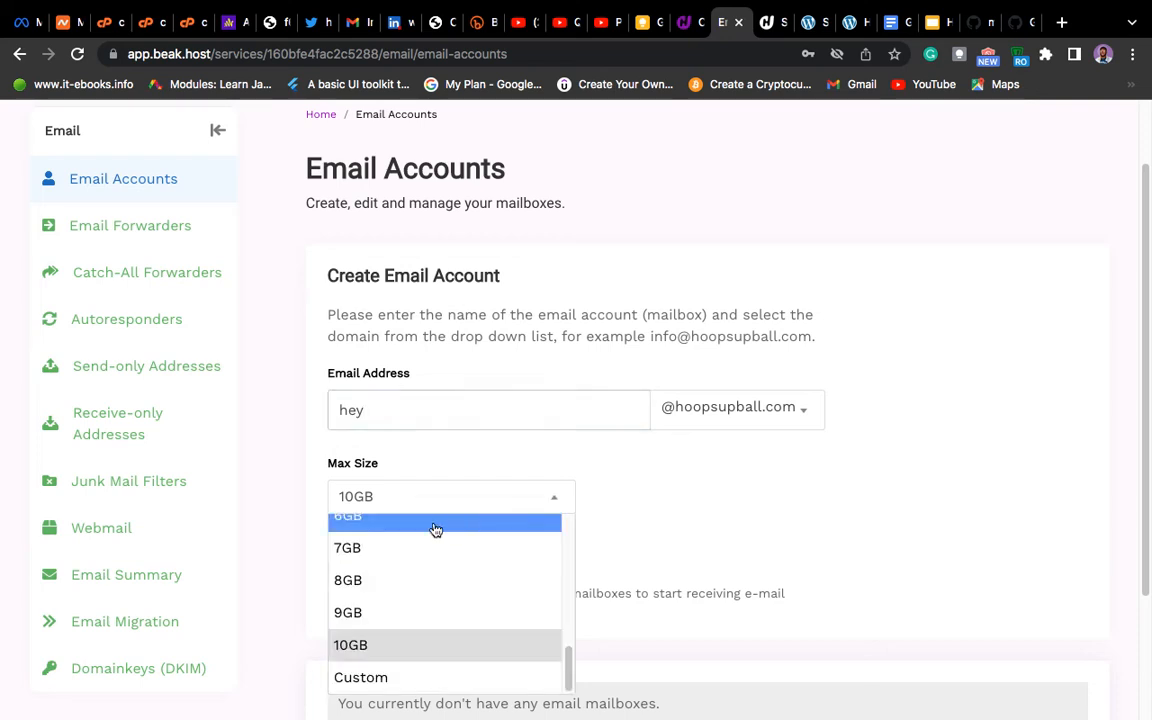
pyautogui.scroll(10, 480, 617)
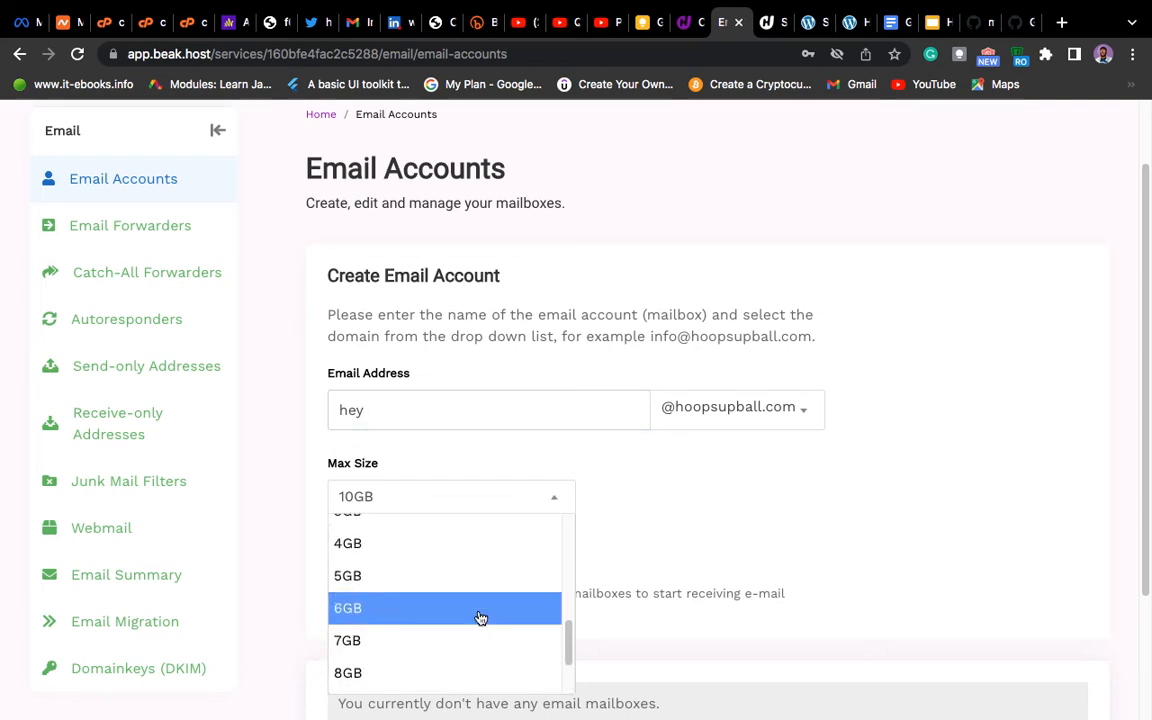
pyautogui.scroll(2, 481, 579)
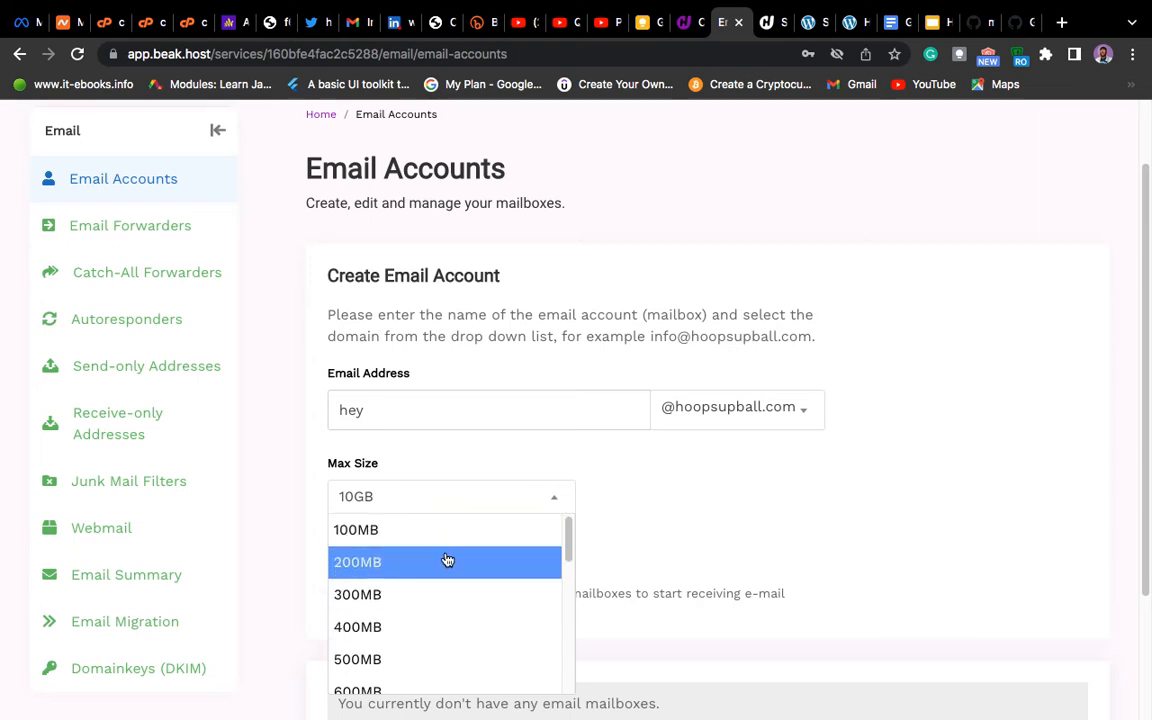
pyautogui.click(449, 560)
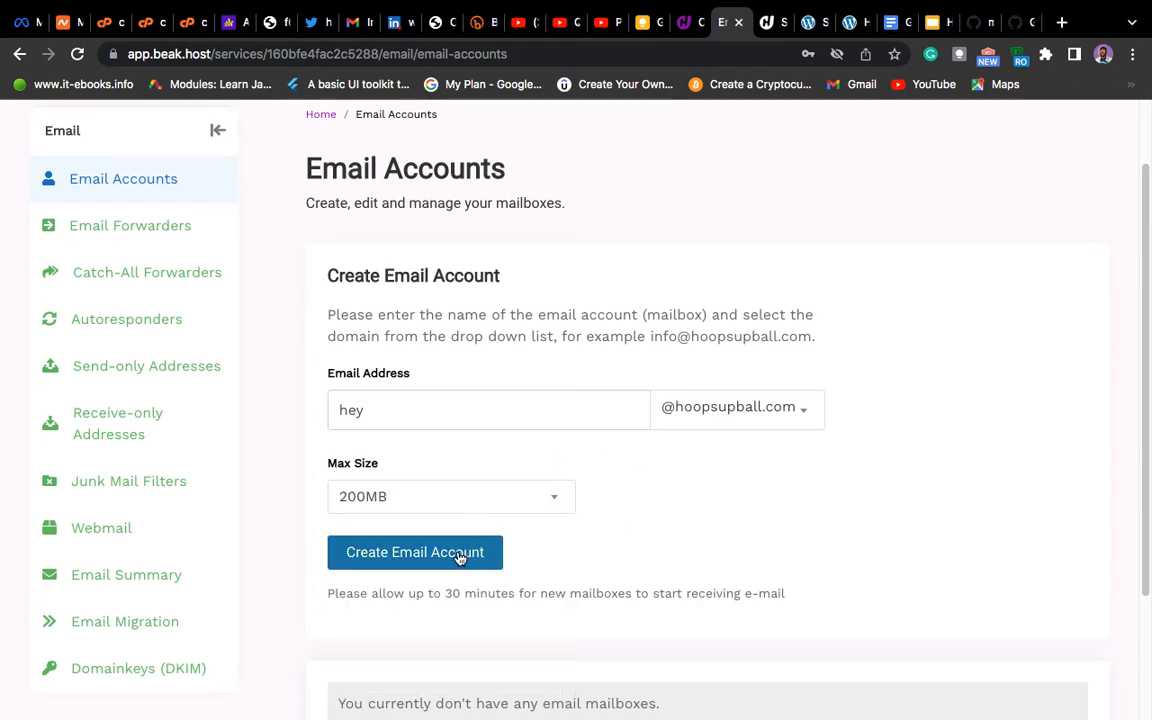
pyautogui.click(460, 553)
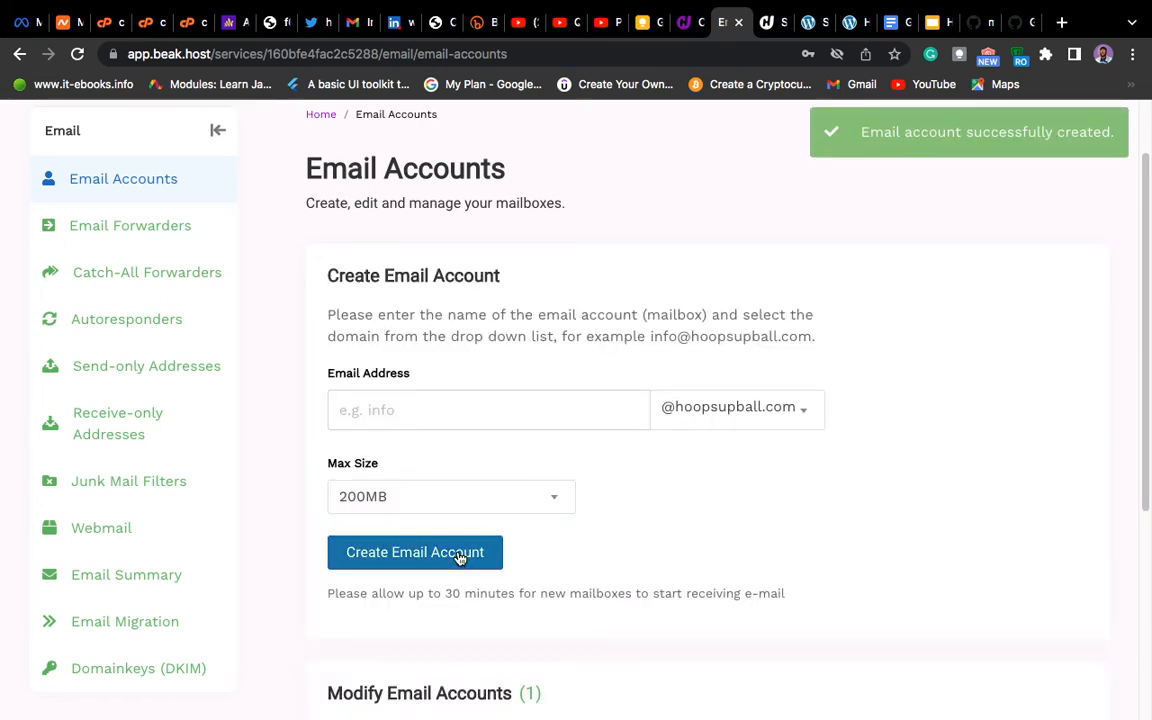
pyautogui.scroll(-5, 571, 540)
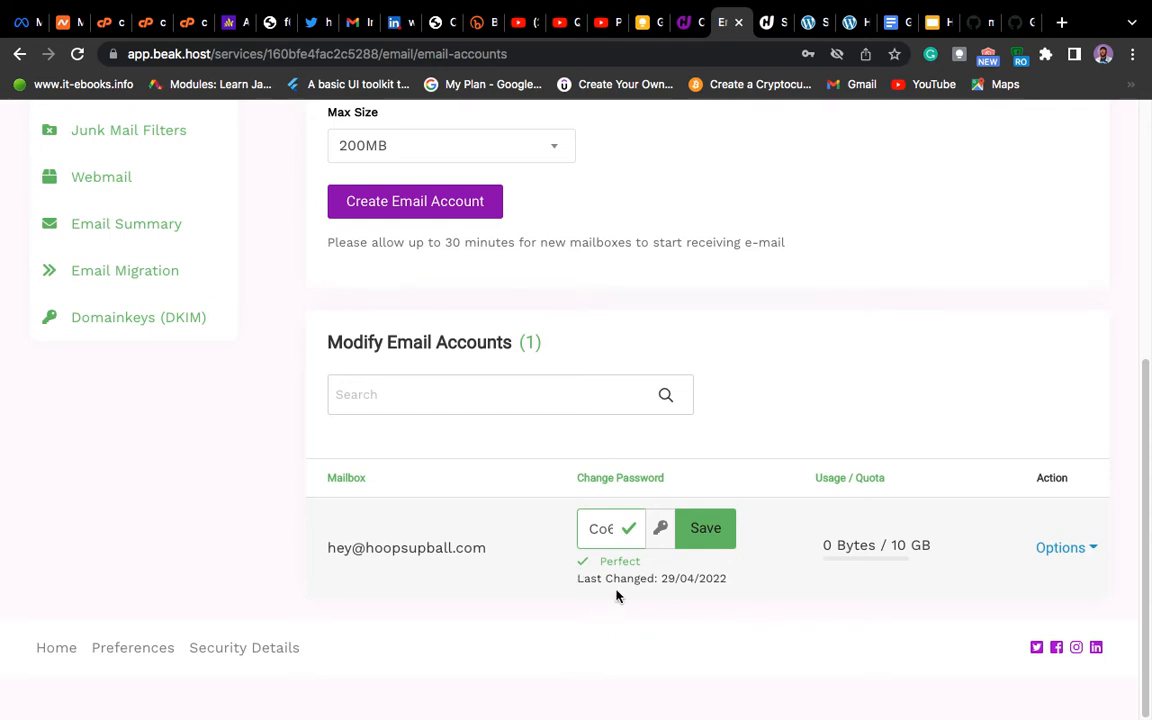
pyautogui.click(601, 530)
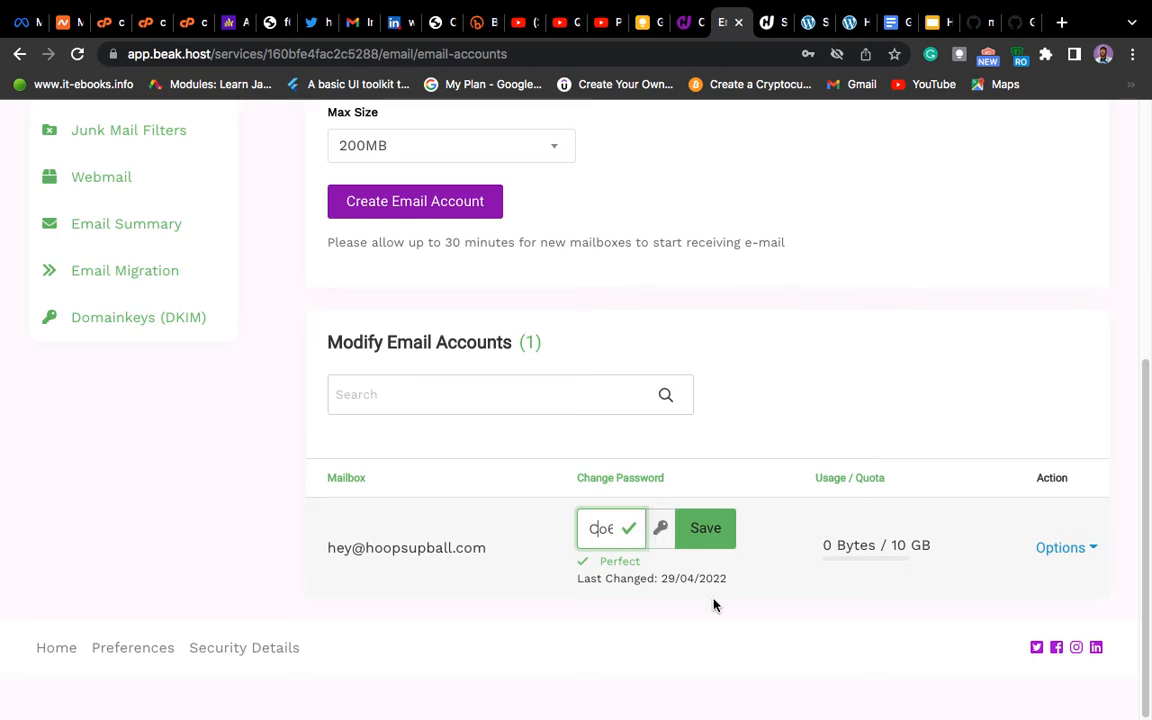
pyautogui.click(707, 545)
pyautogui.click(707, 535)
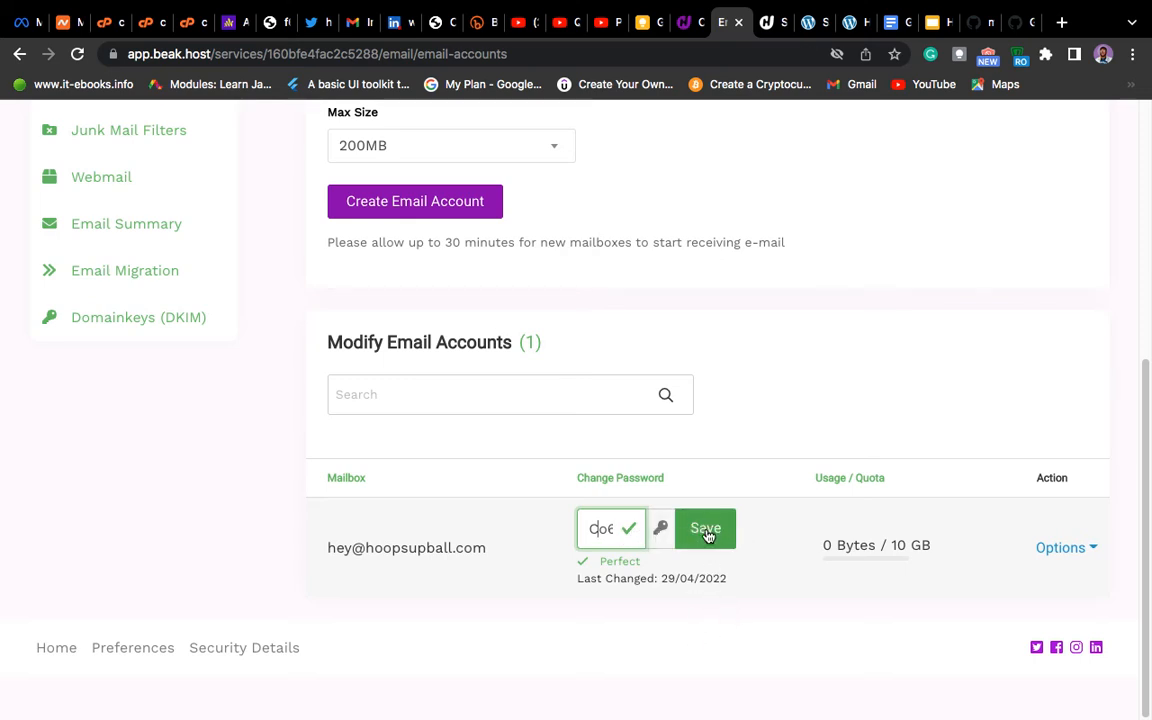
pyautogui.click(715, 535)
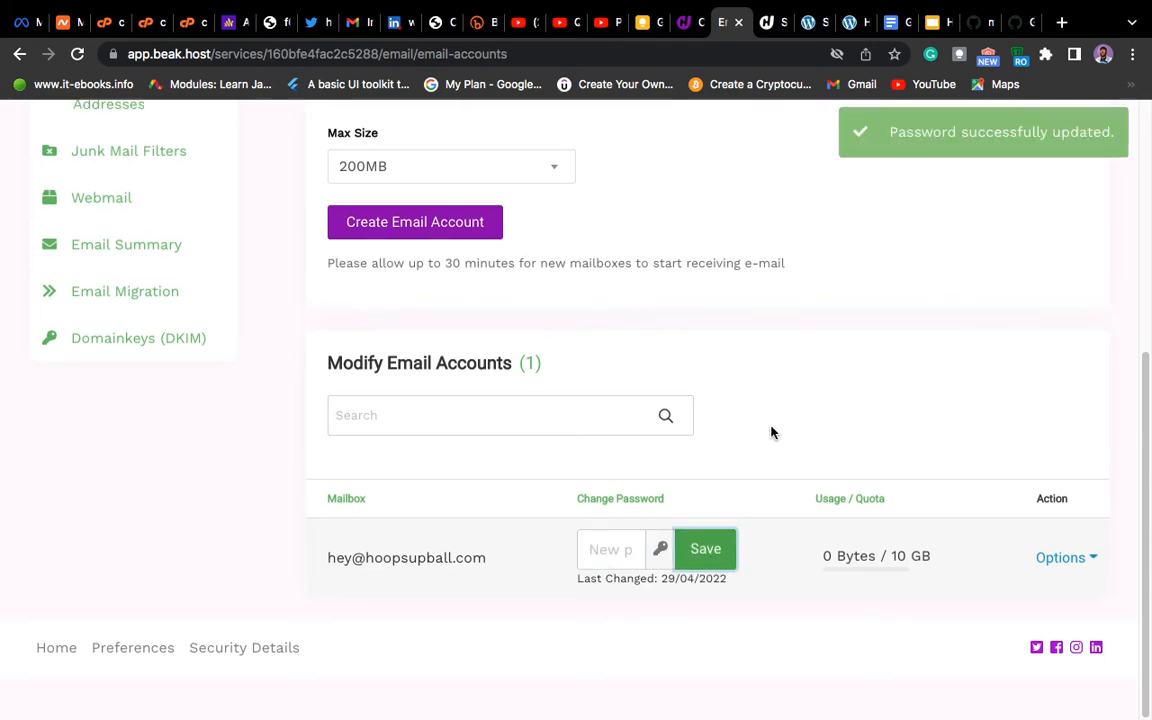
pyautogui.scroll(3, 740, 399)
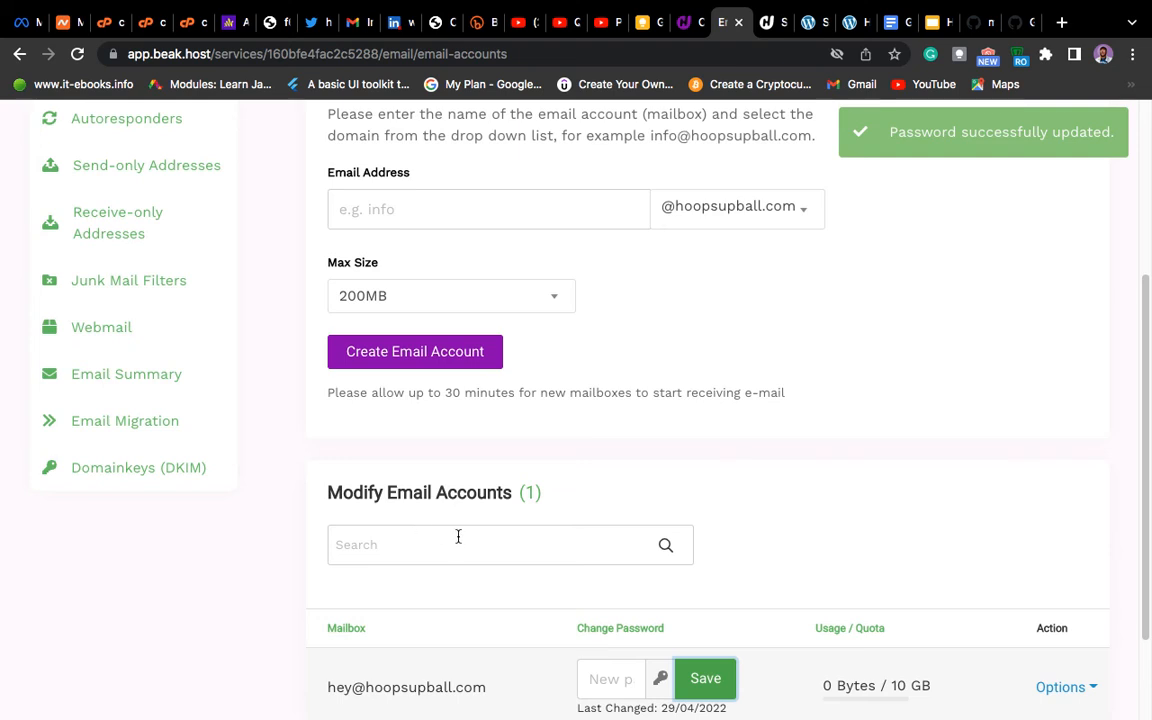
pyautogui.scroll(6, 458, 537)
pyautogui.click(410, 483)
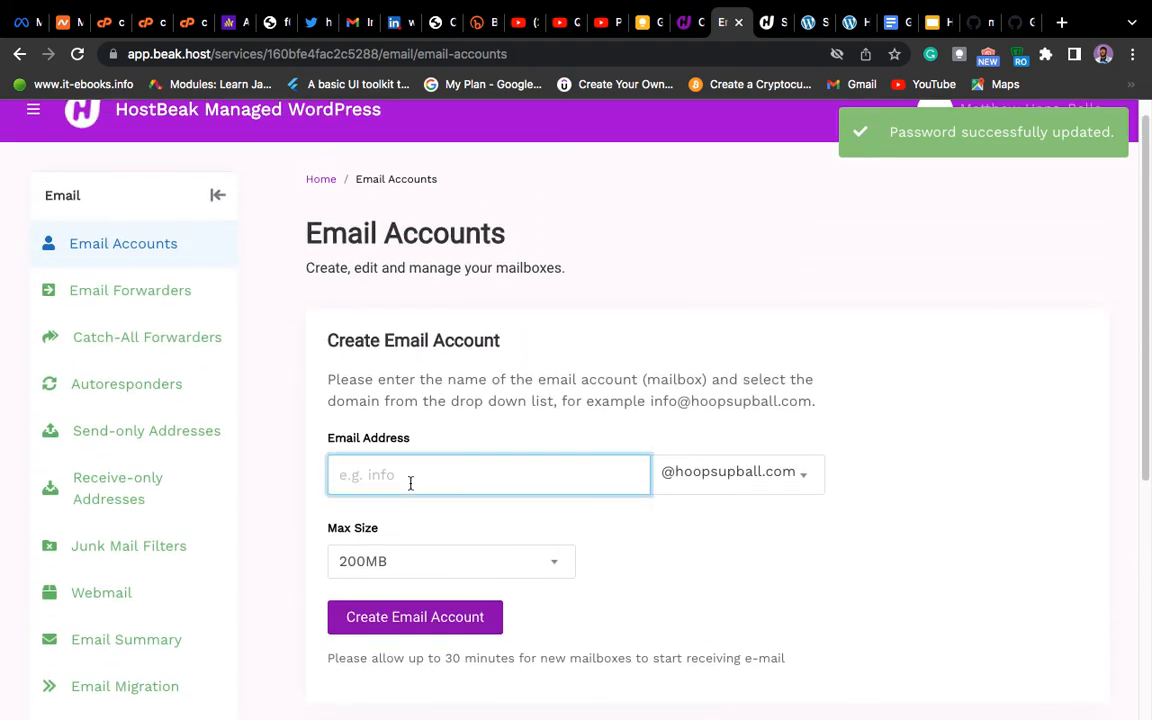
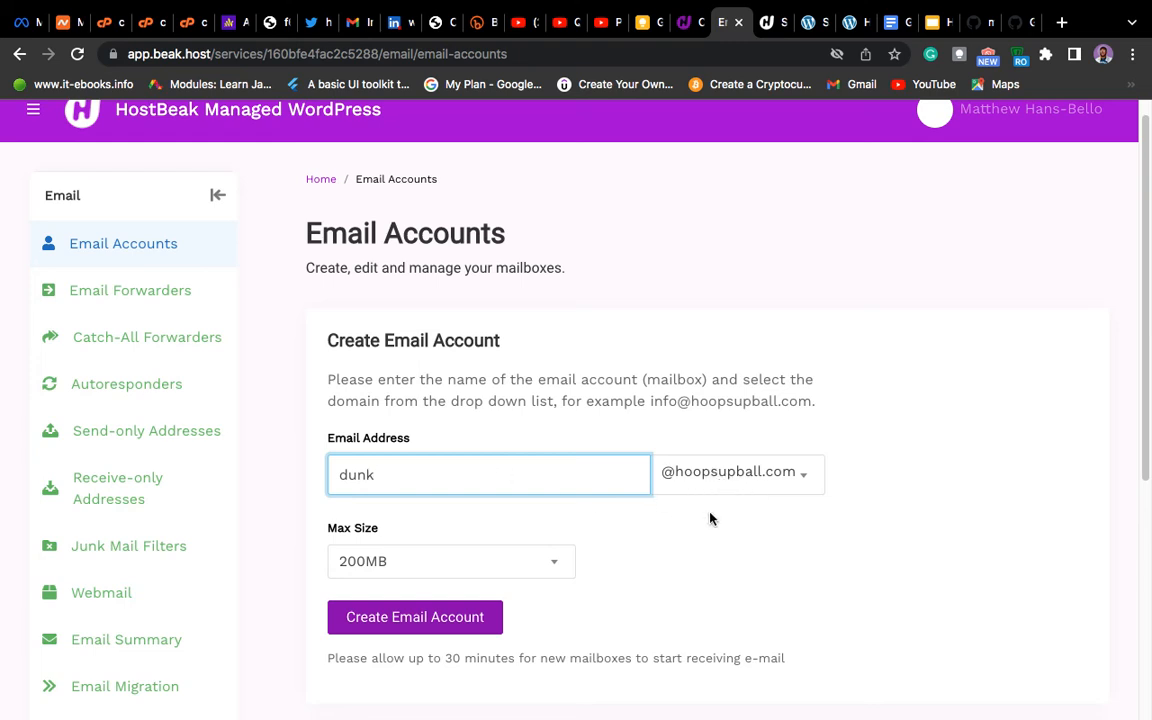
pyautogui.scroll(-1, 710, 518)
pyautogui.scroll(-4, 710, 518)
pyautogui.scroll(2, 445, 130)
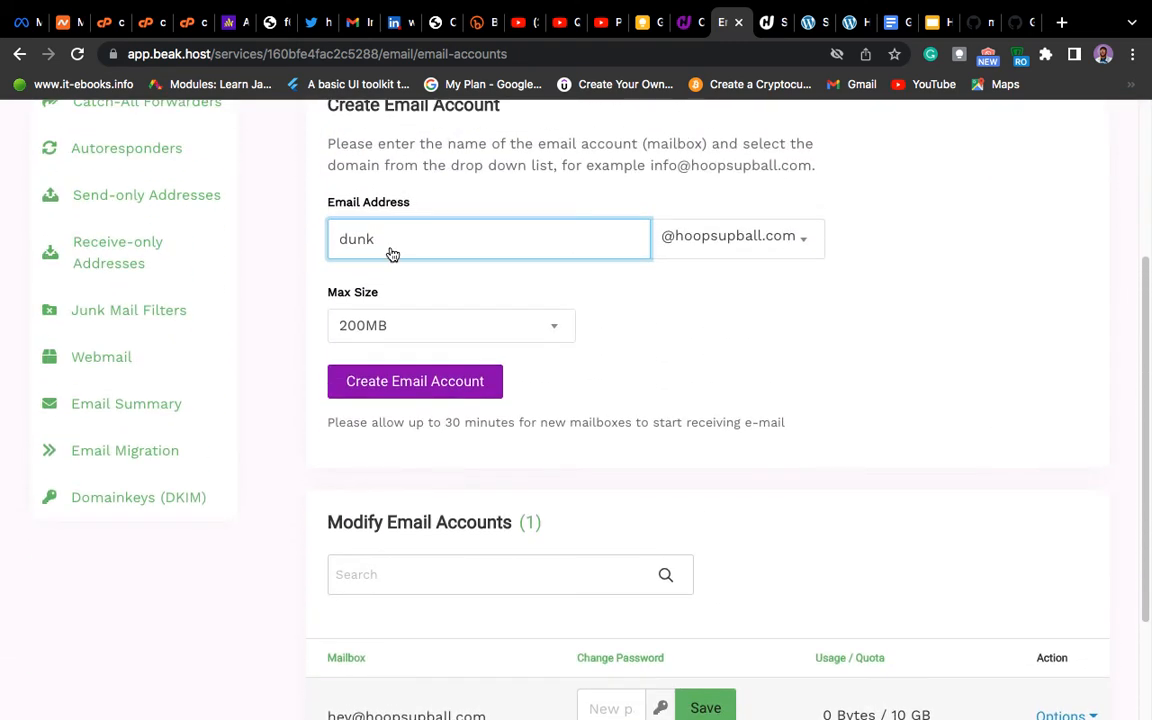
pyautogui.click(404, 384)
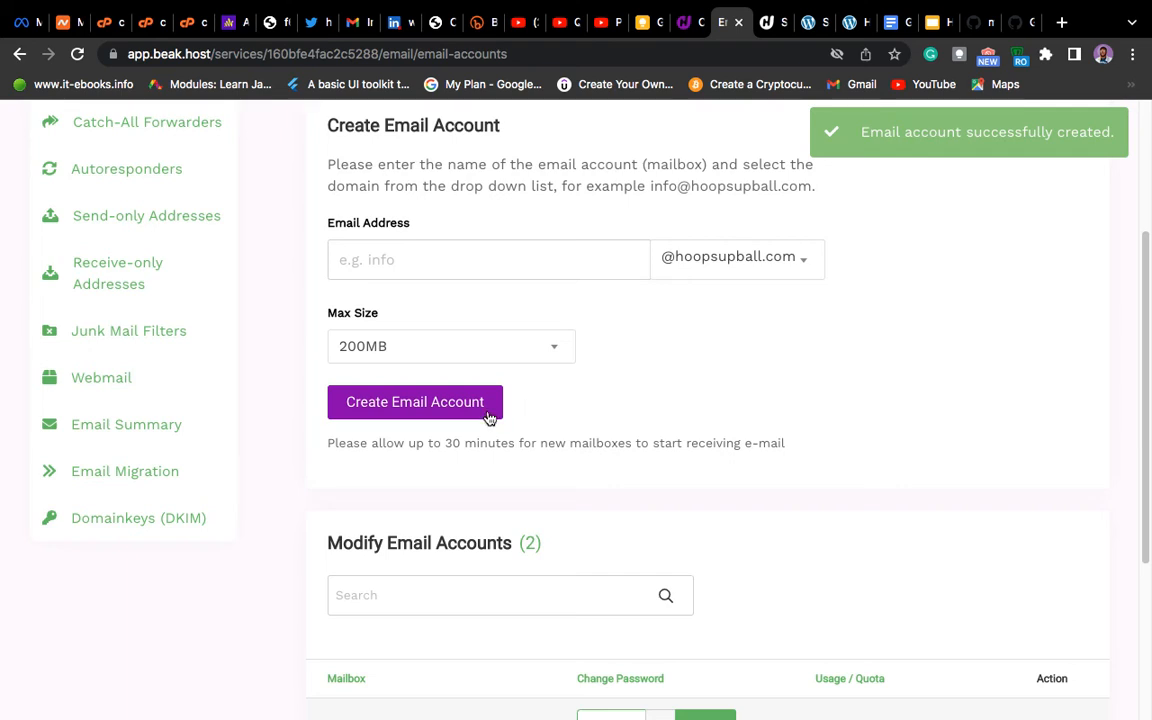
pyautogui.scroll(-5, 579, 402)
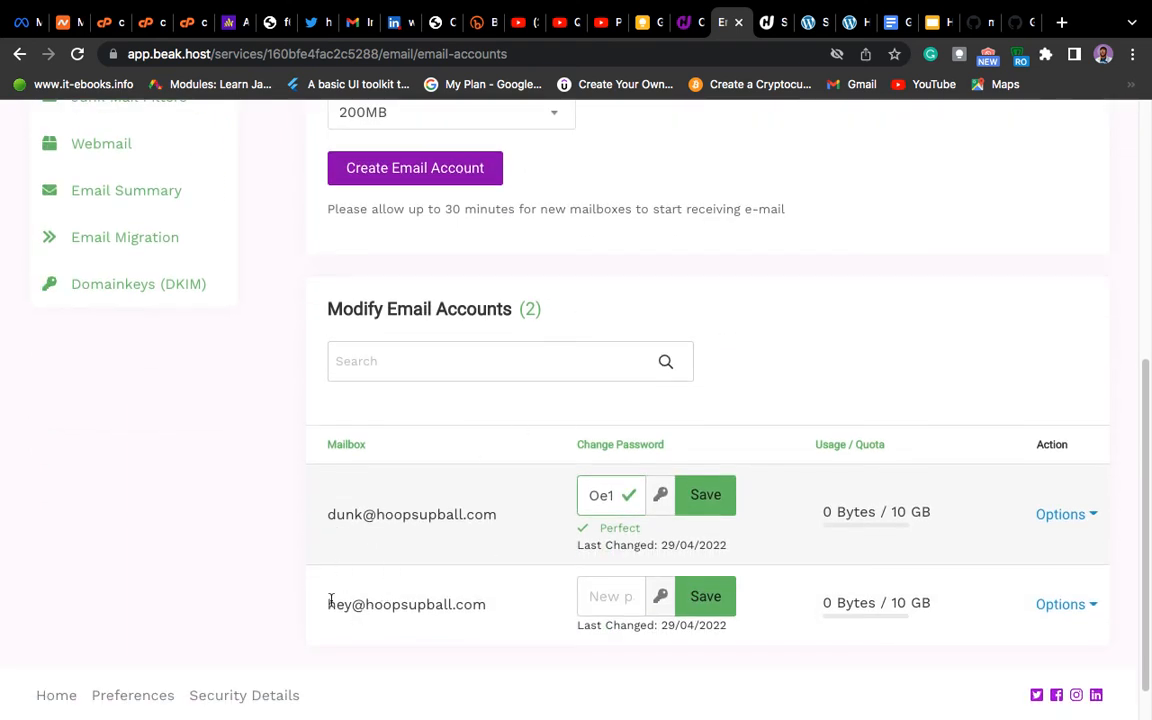
pyautogui.scroll(-1, 530, 600)
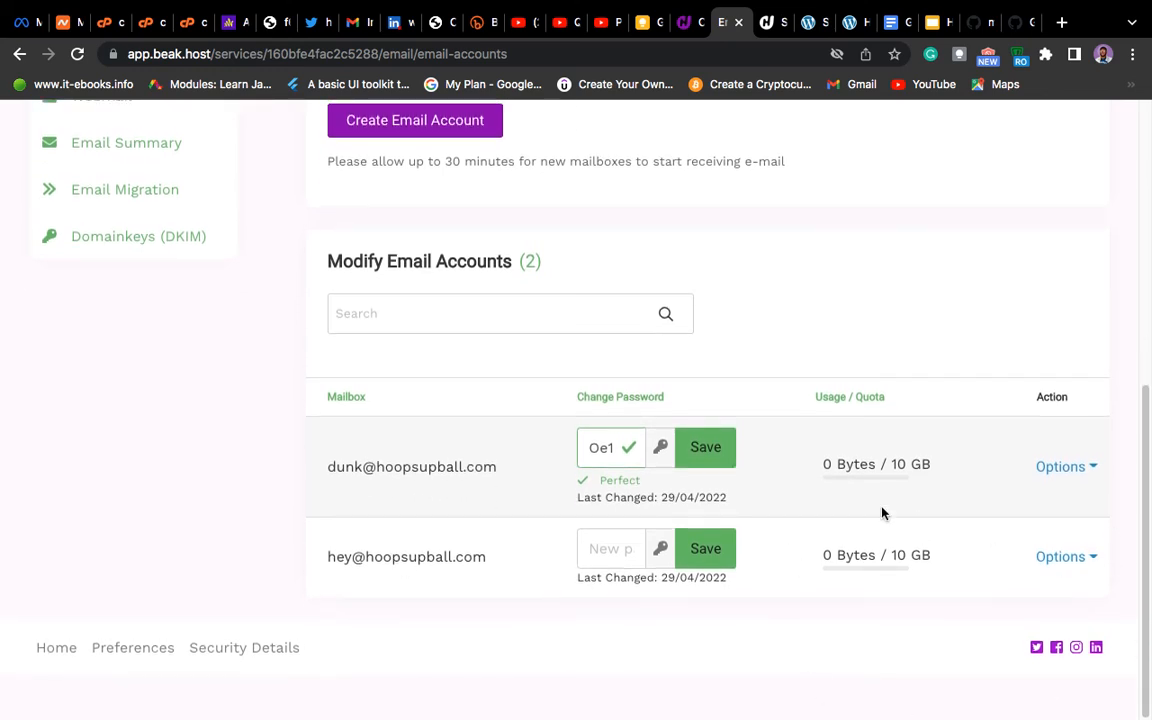
pyautogui.click(1060, 467)
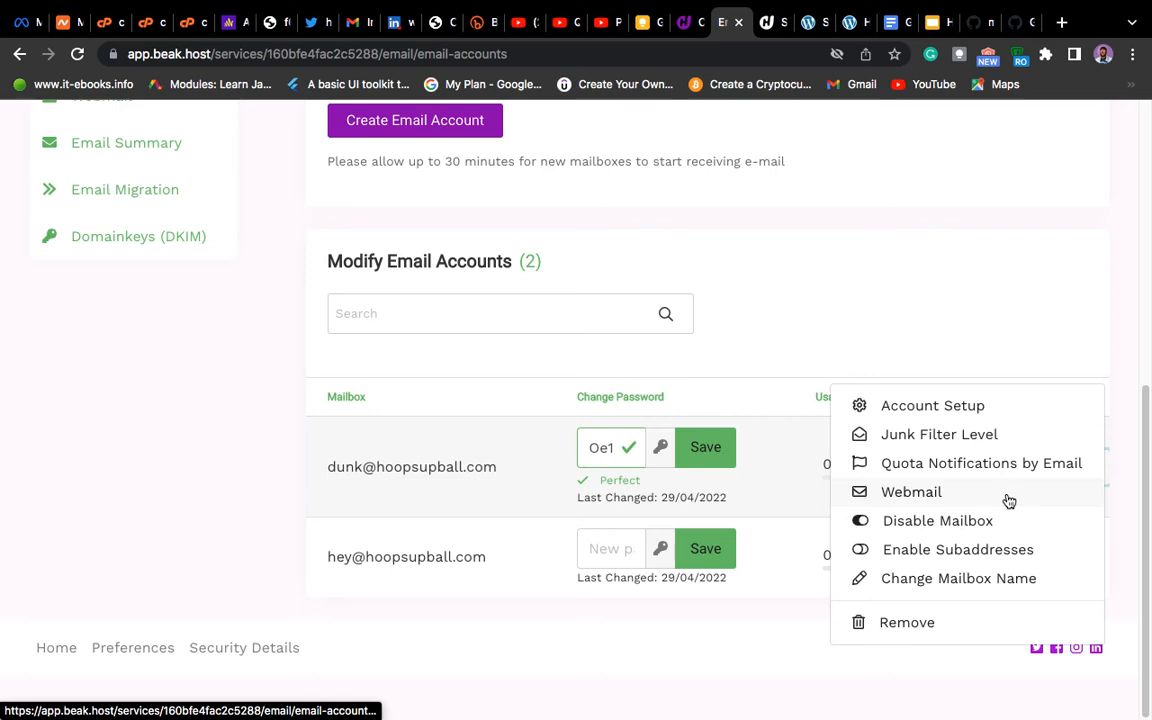
pyautogui.click(910, 494)
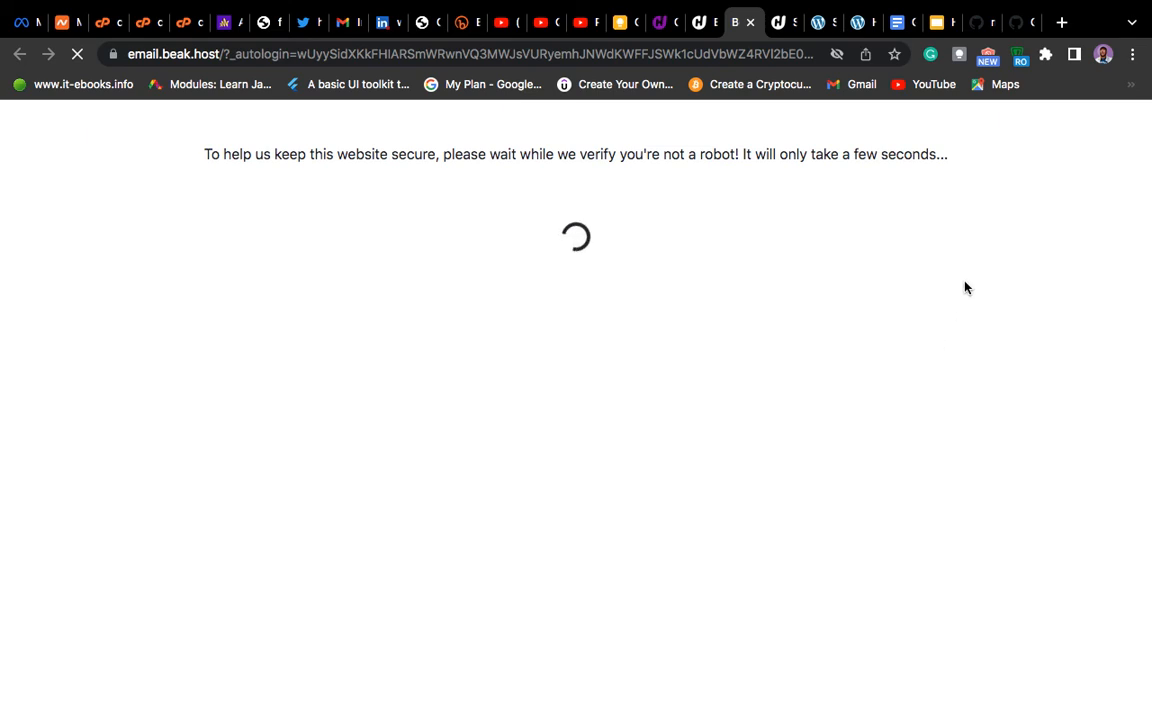
pyautogui.click(701, 26)
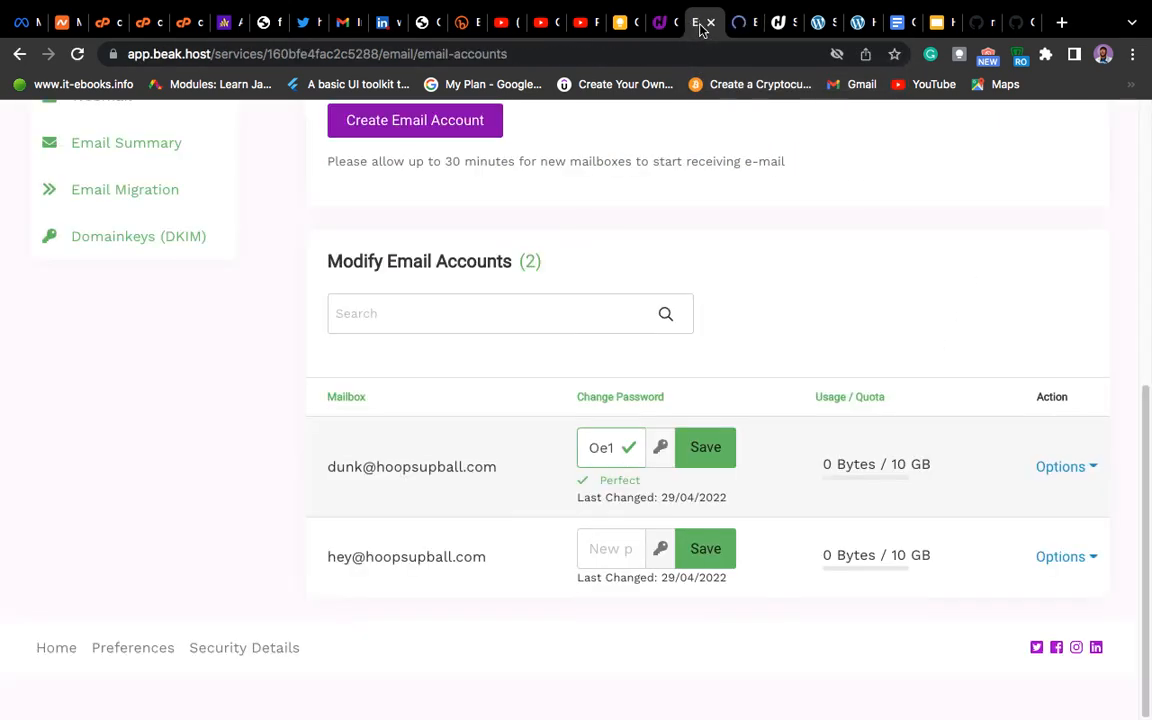
pyautogui.click(1088, 465)
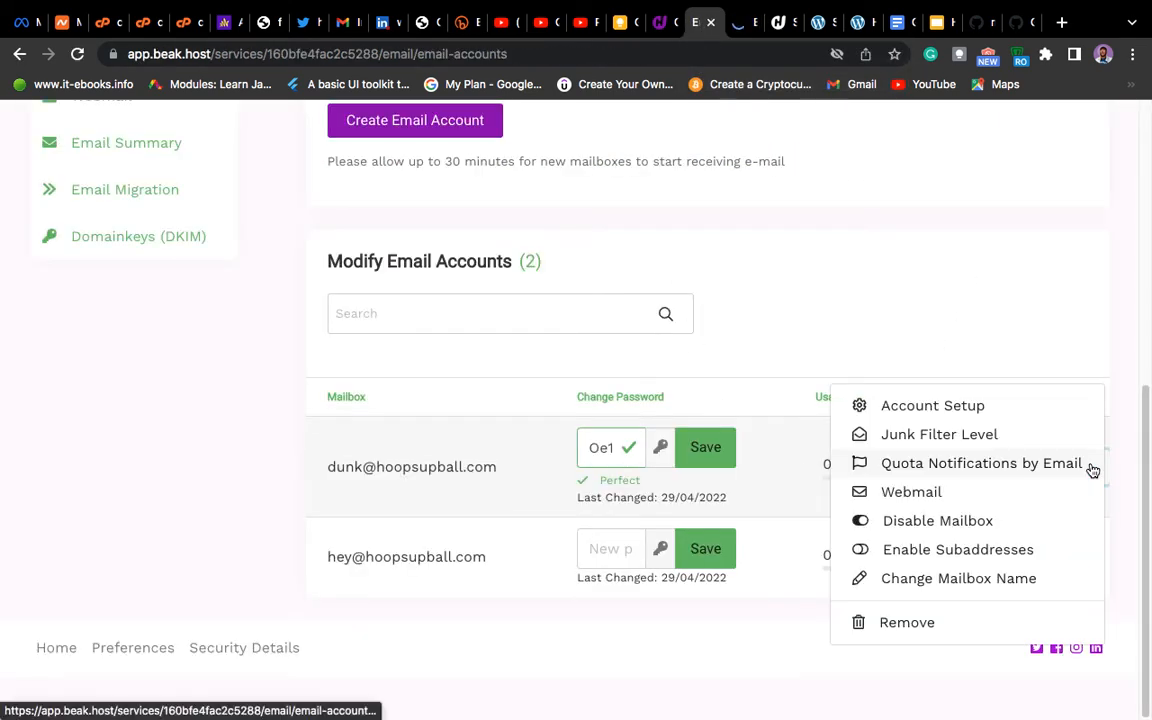
pyautogui.click(963, 406)
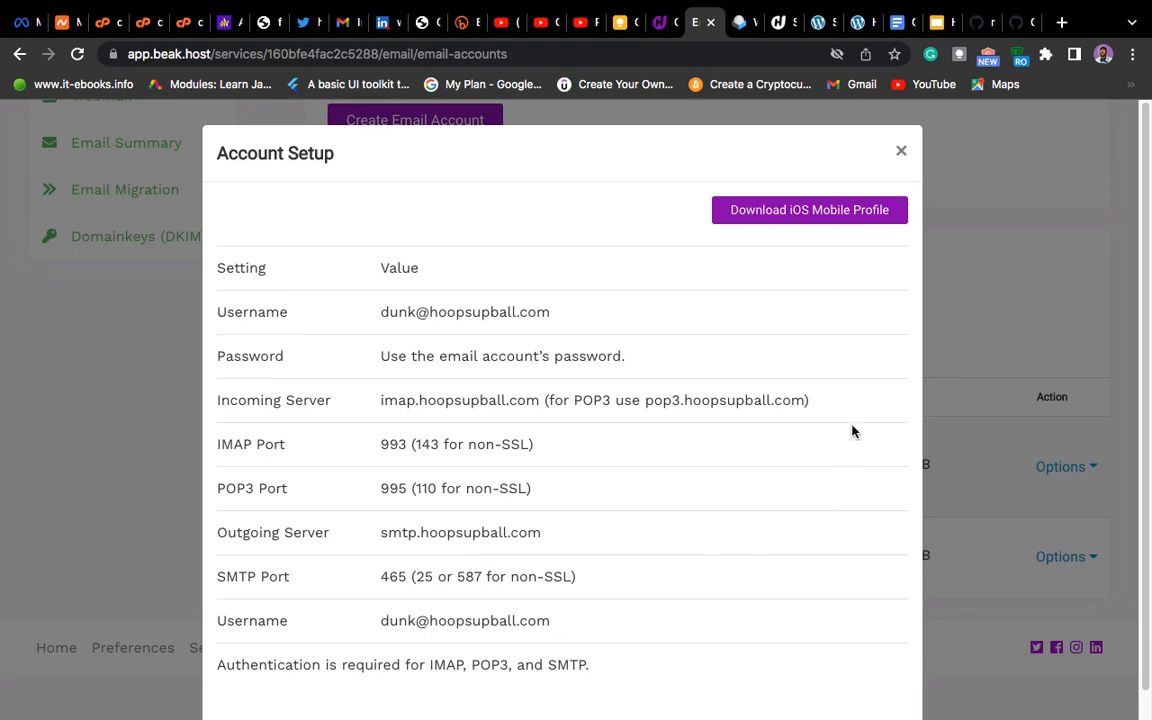
pyautogui.click(901, 153)
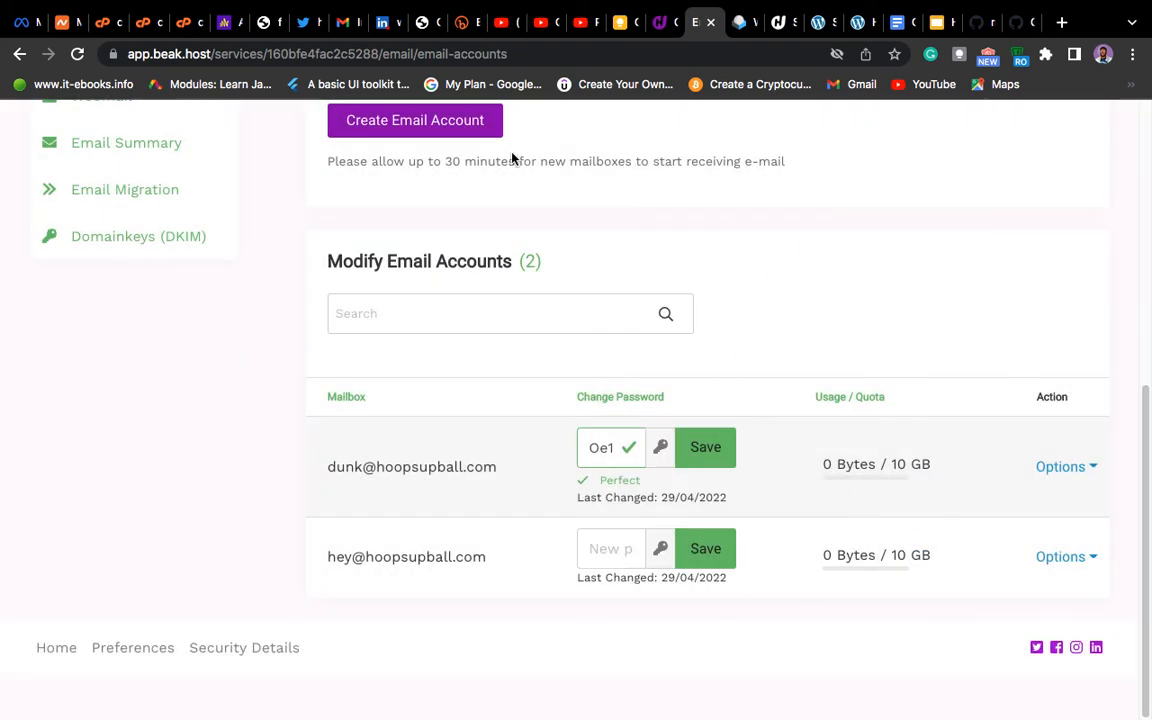
pyautogui.click(742, 22)
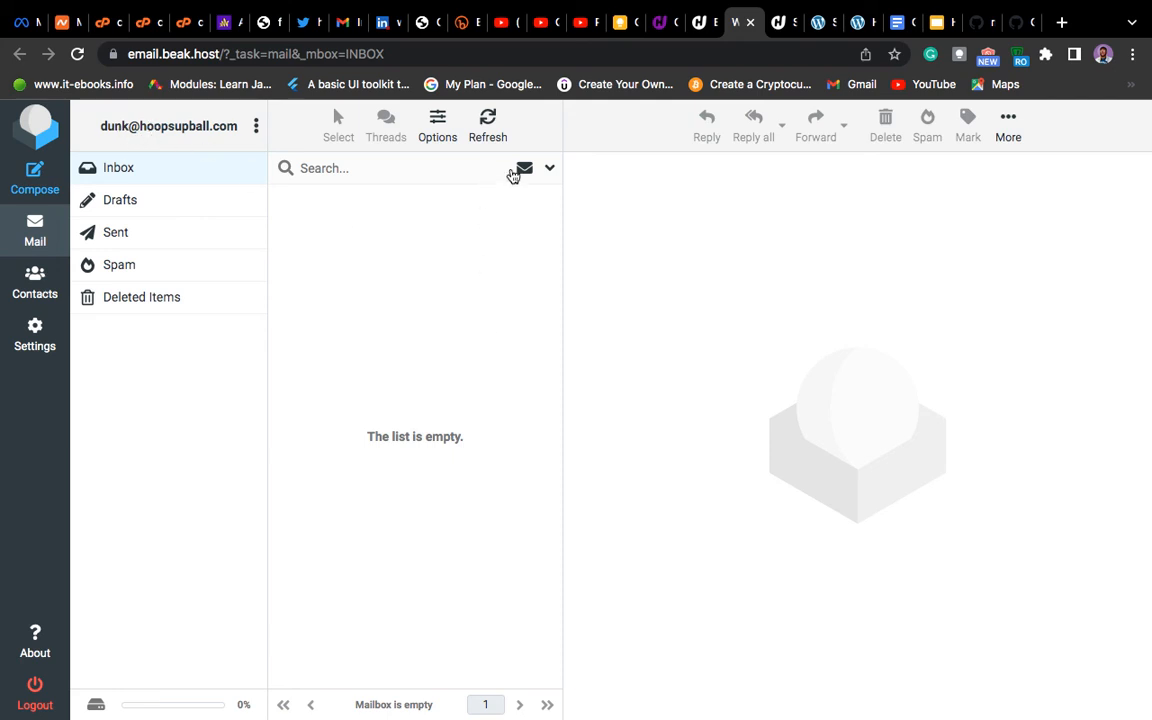
pyautogui.click(552, 169)
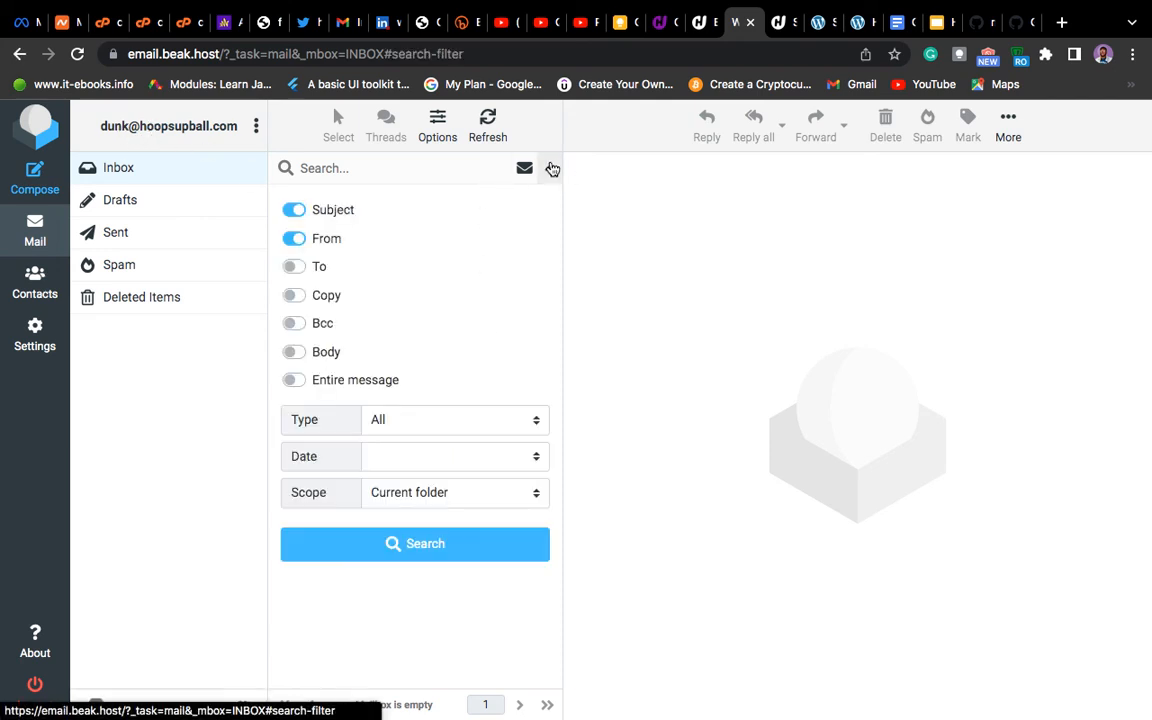
pyautogui.click(552, 169)
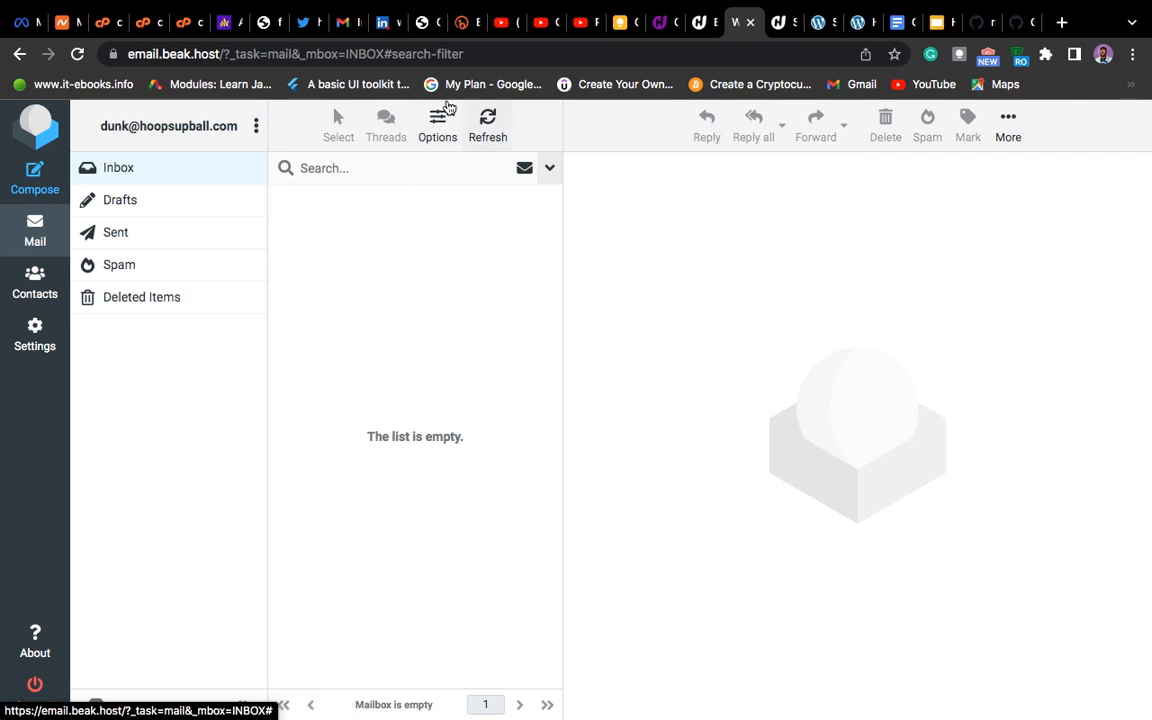
pyautogui.click(703, 22)
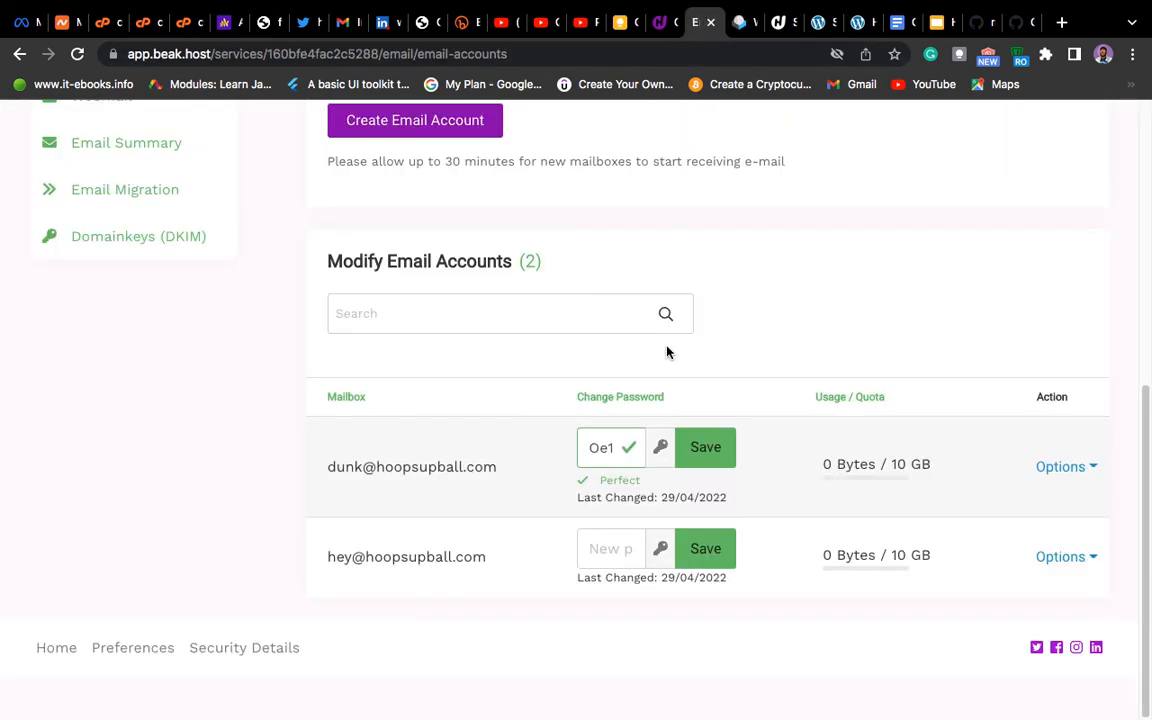
# Step: Switch to Notes and select the space after the CREATING AN EMAIL ACCOUNT line
pyautogui.scroll(10, 800, 410)
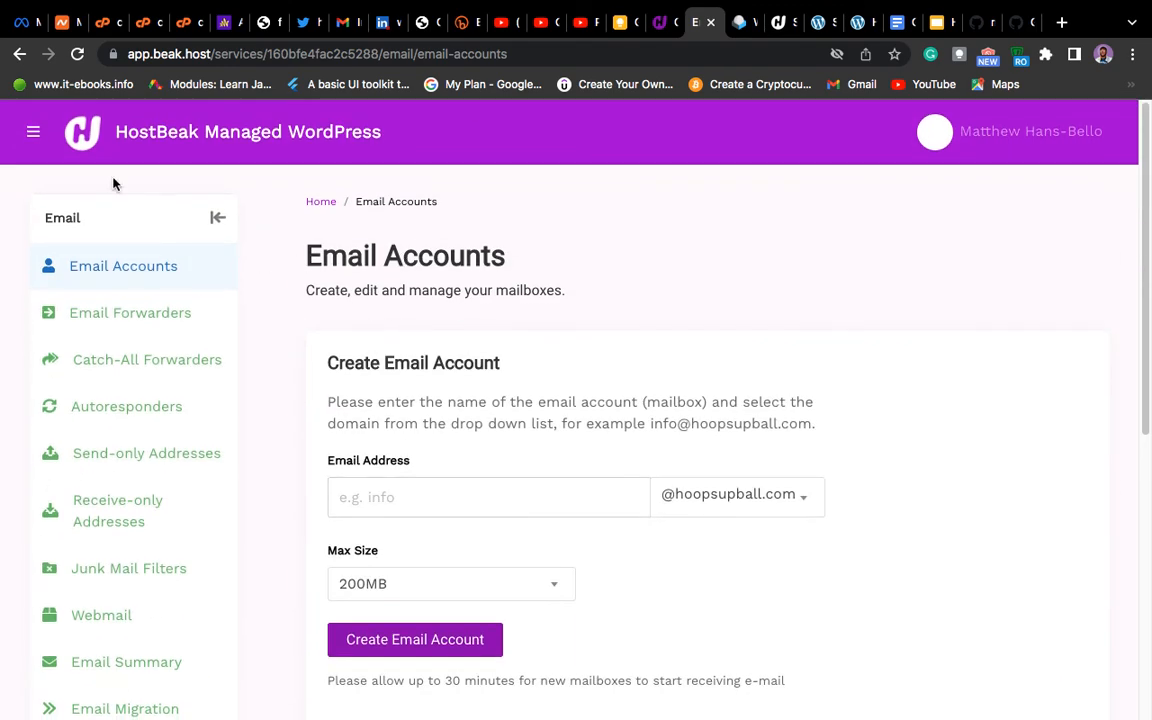
pyautogui.click(133, 141)
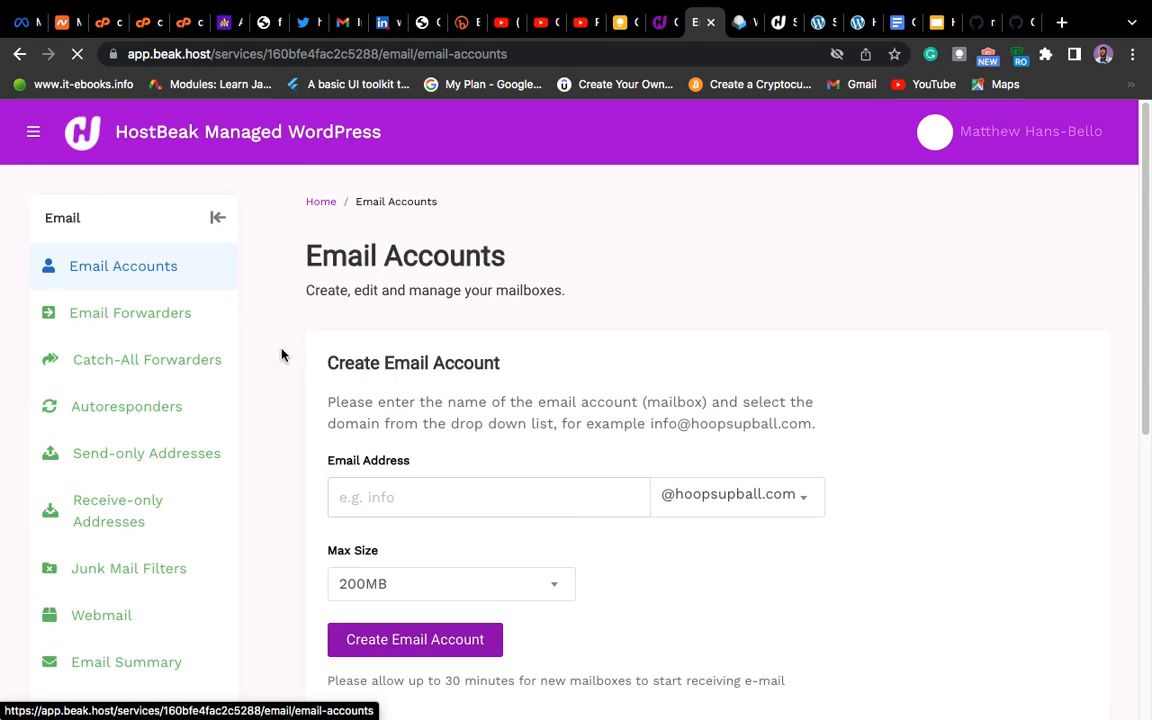
pyautogui.press('super+Tab')
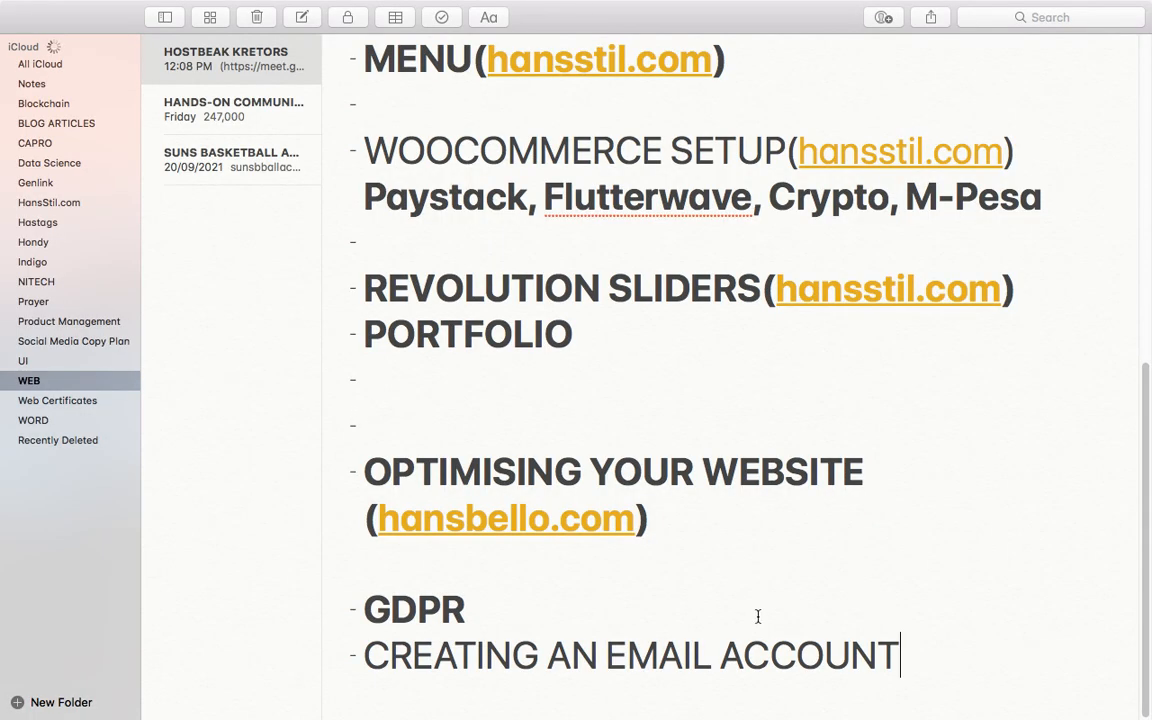
pyautogui.moveTo(899, 660); pyautogui.dragTo(506, 691)
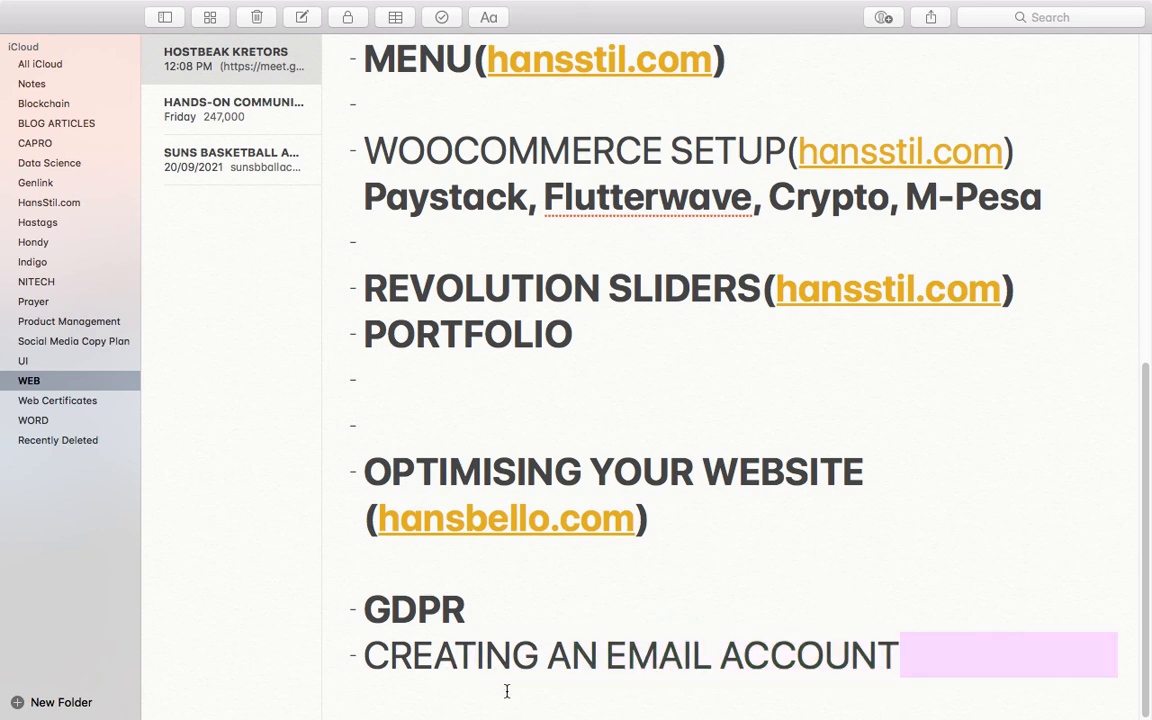